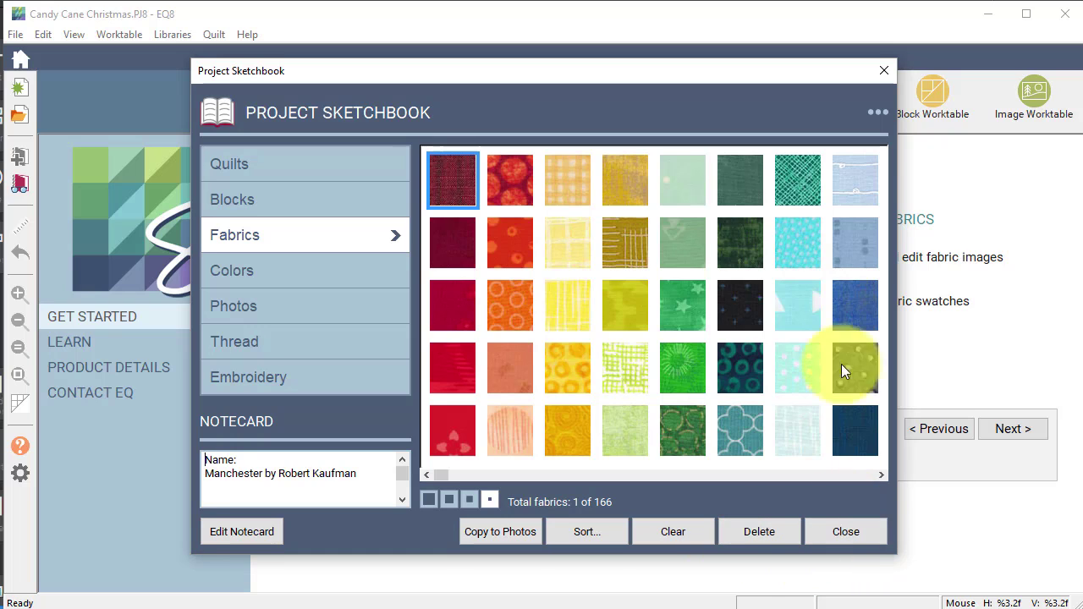
- Search the EQ block library by notecard text and add the first matching block, 1654, to the project sketchbook
click(847, 534)
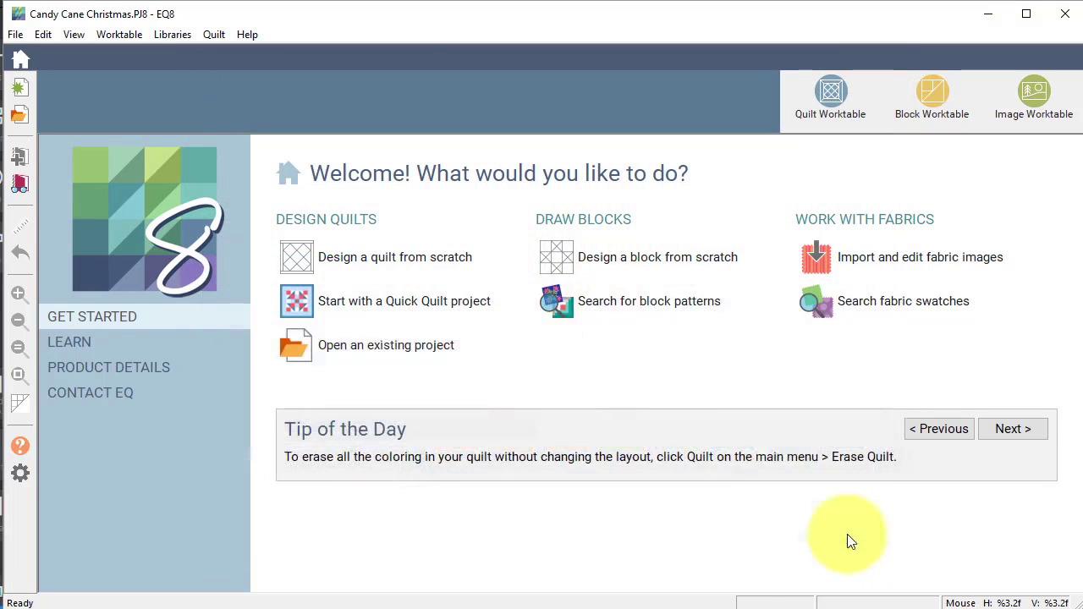
click(642, 305)
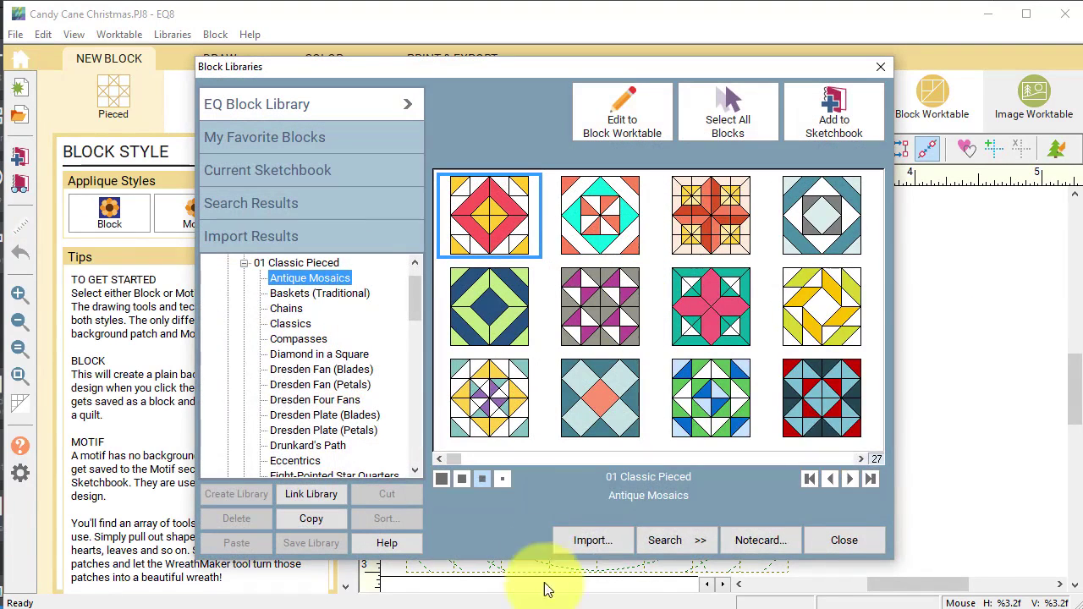
click(701, 540)
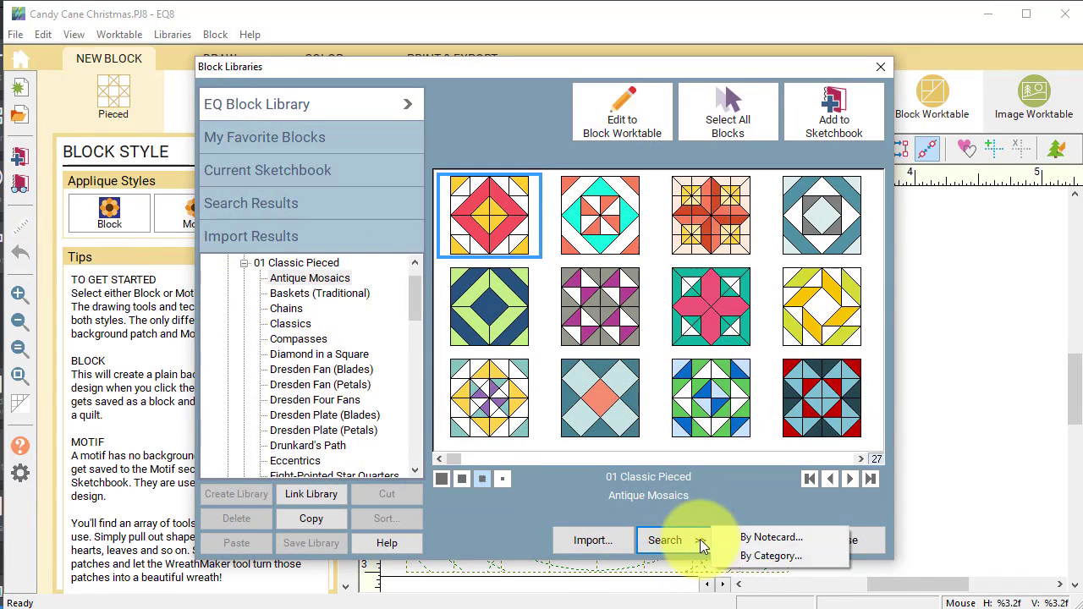
click(785, 538)
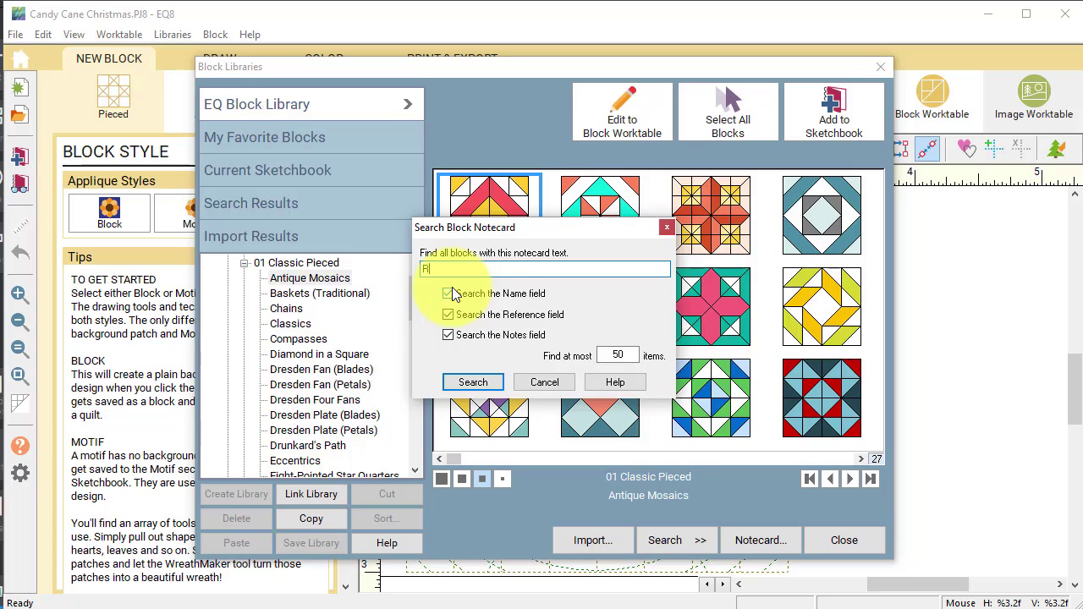
key(Return)
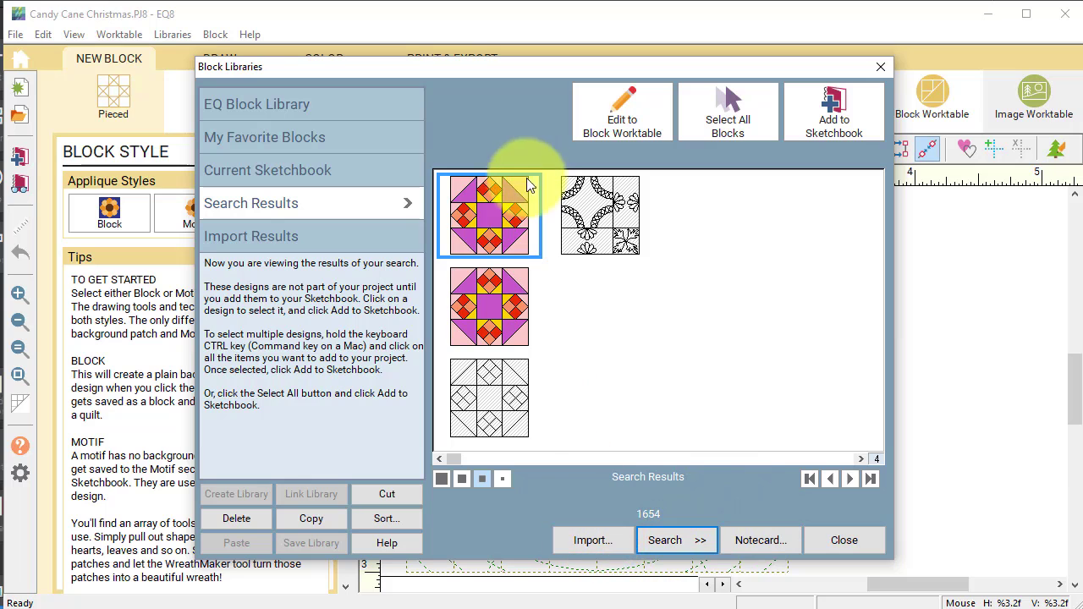
click(837, 110)
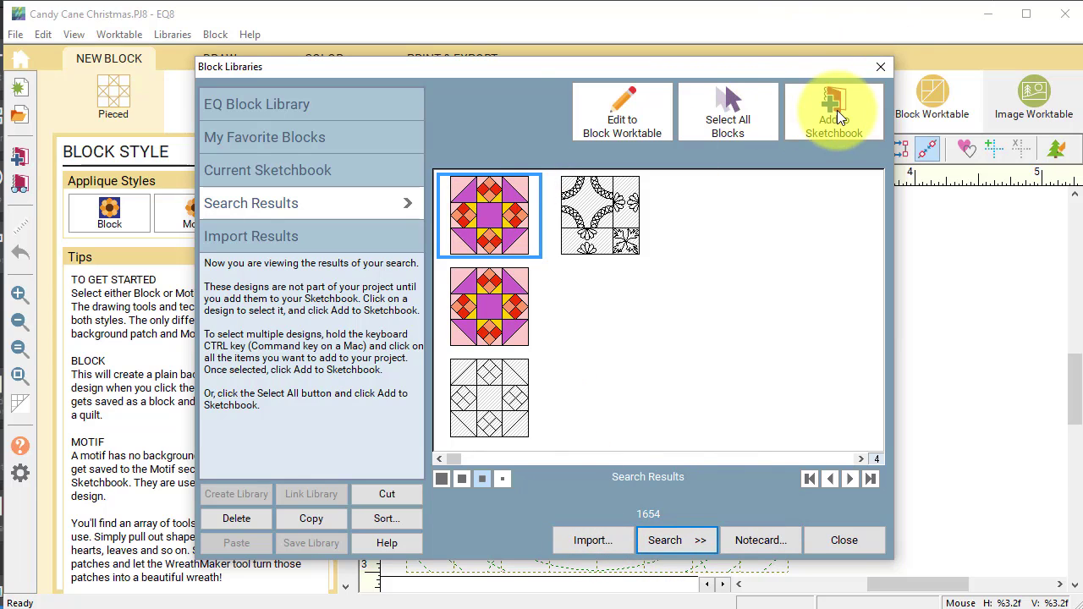
click(844, 540)
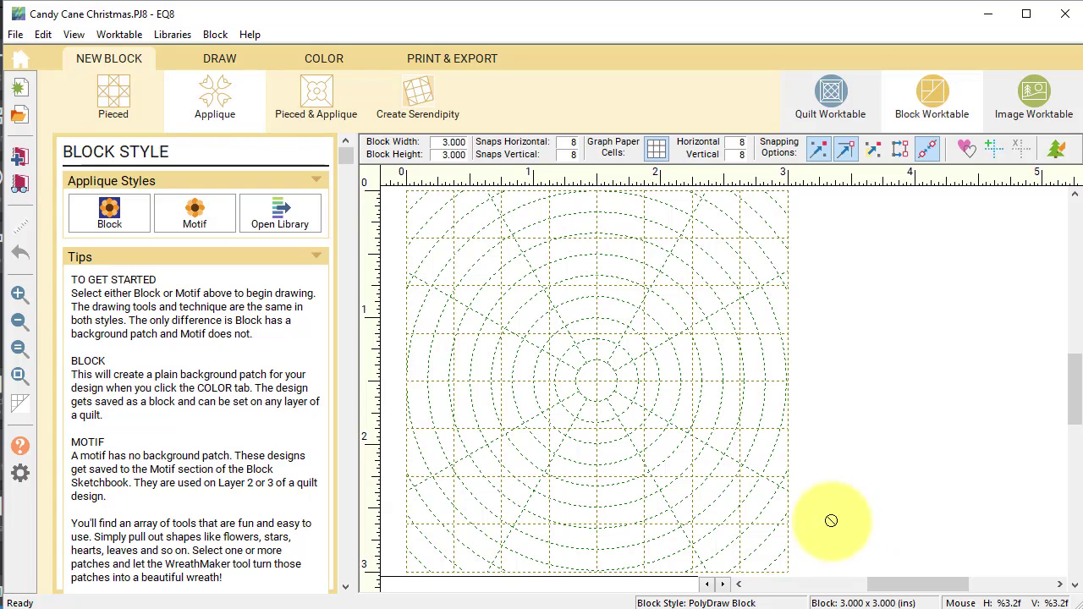
- Open block 1654 from the project sketchbook for editing on the Block Worktable
click(19, 183)
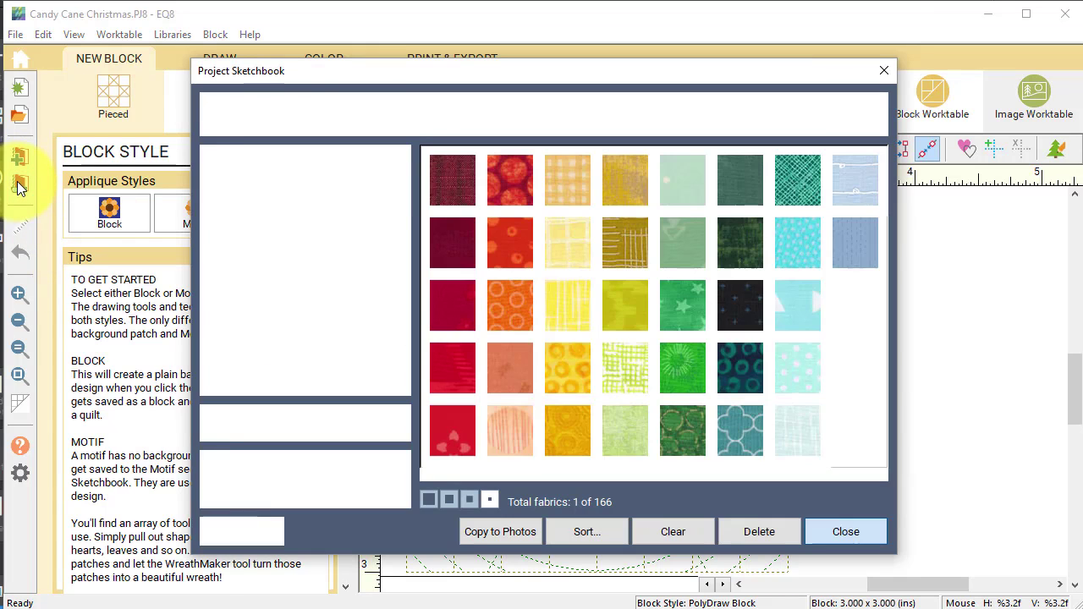
click(254, 203)
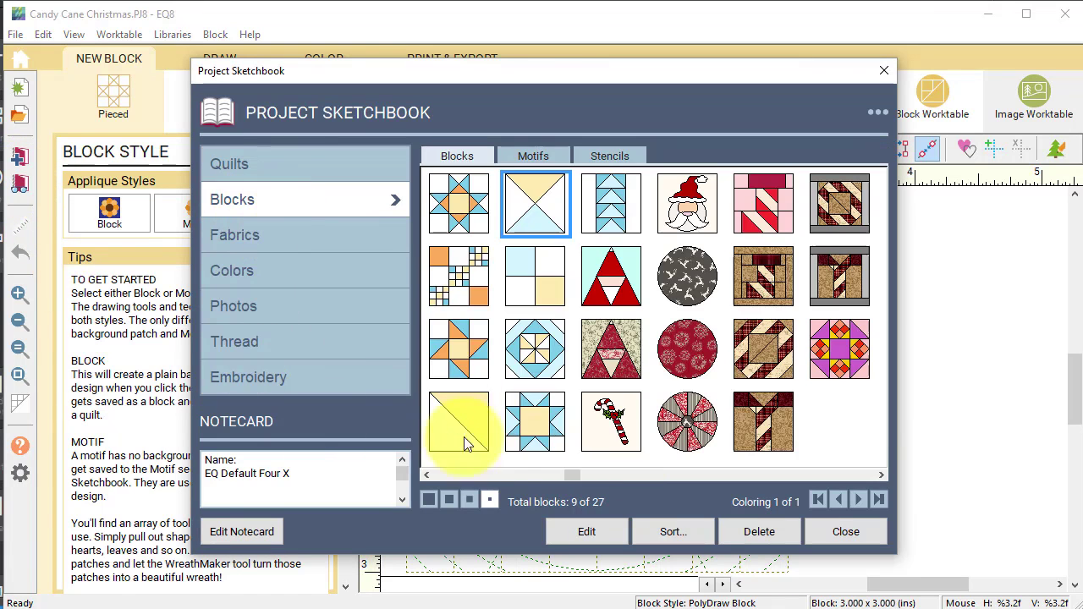
click(844, 366)
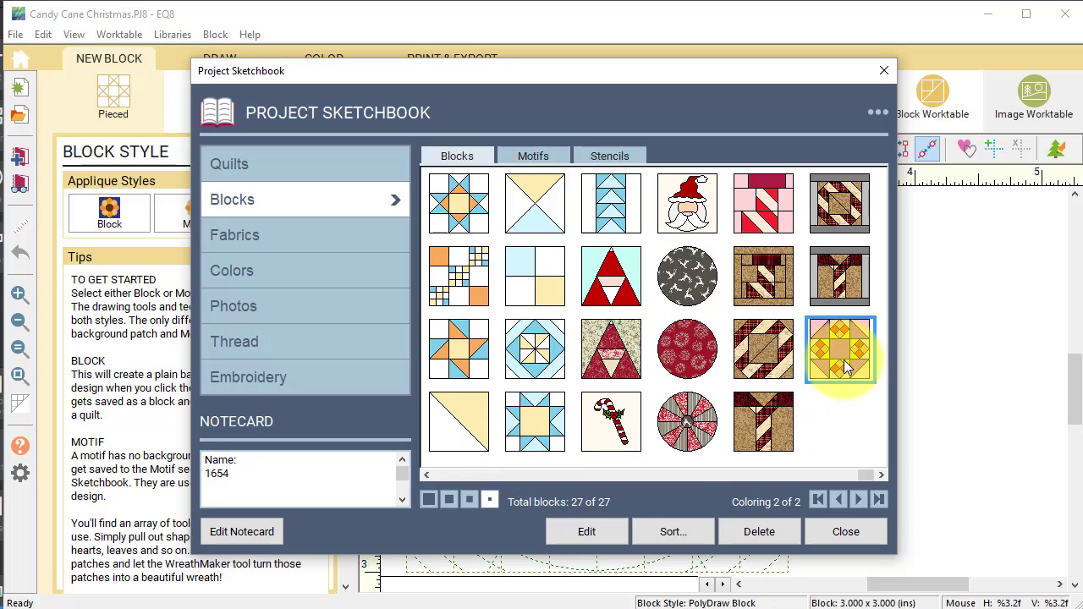
click(589, 535)
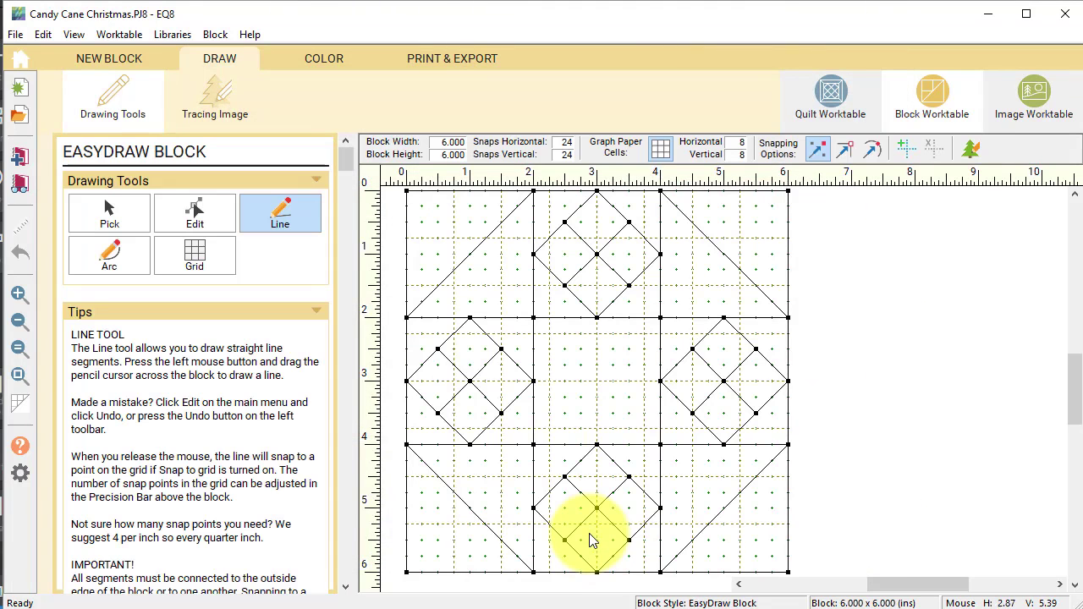
- Draw four quarter-circle arcs joining the midpoints of the block's sides into a full circle
click(108, 254)
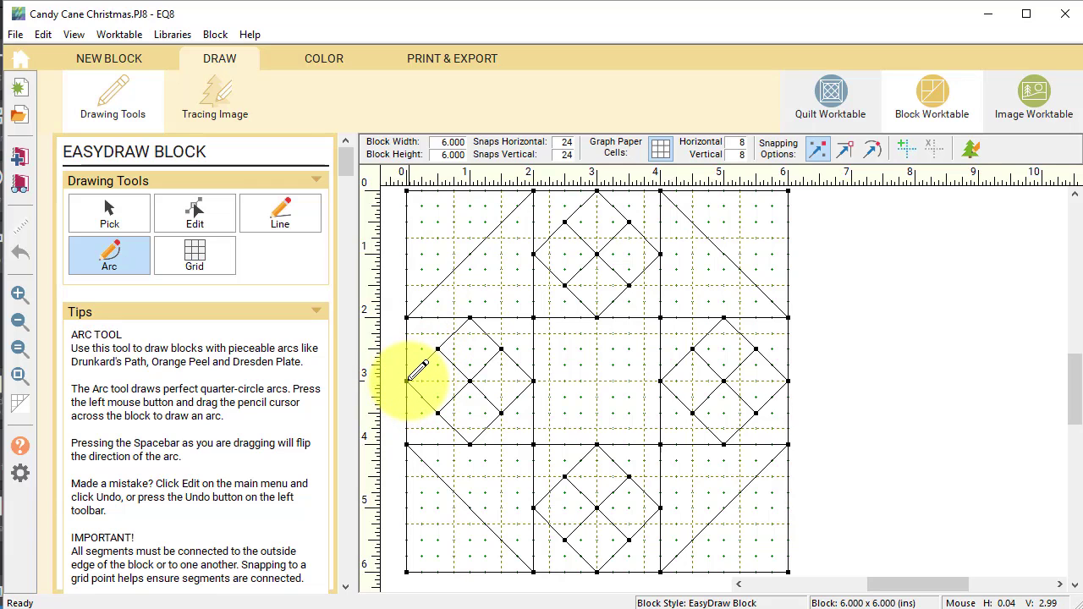
mouse_move(407, 380)
mouse_down()
mouse_move(436, 298)
mouse_move(598, 190)
mouse_up()
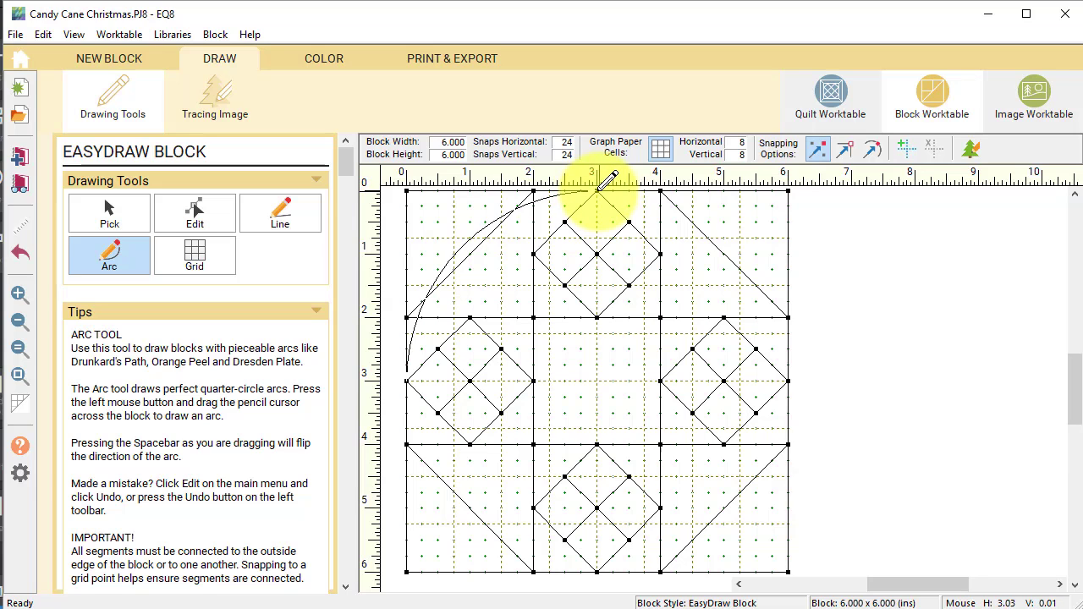
drag(599, 191, 407, 380)
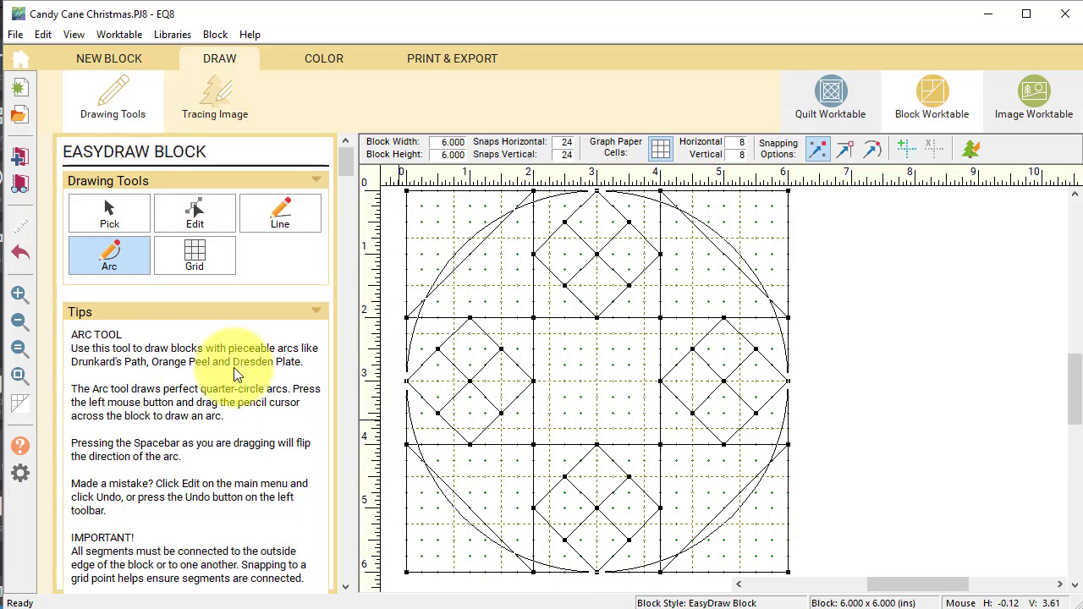
- Delete the four diagonal lines across the corners of the block
click(107, 207)
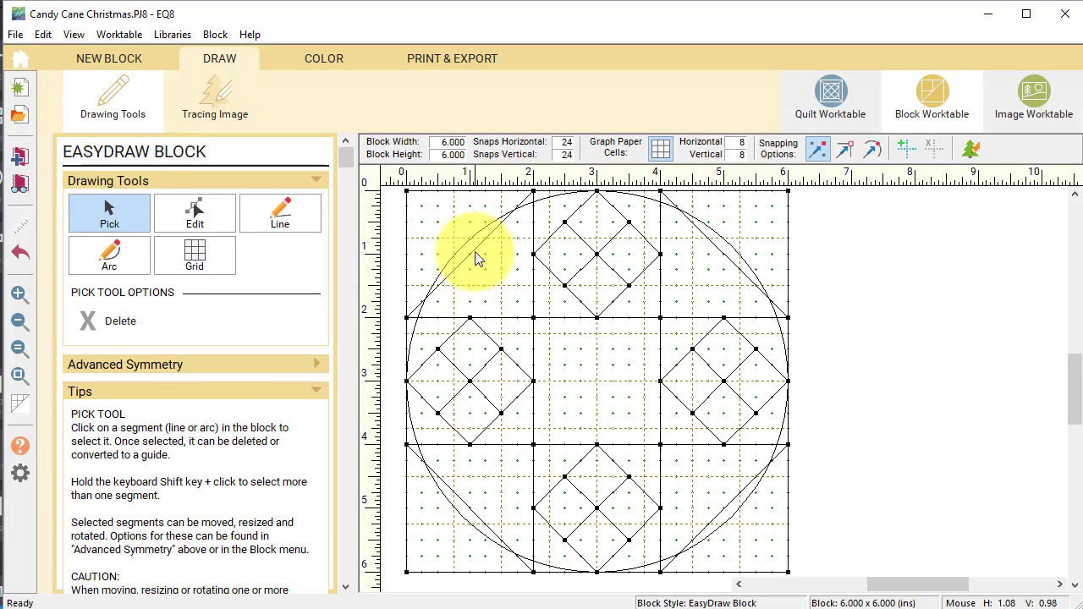
click(474, 258)
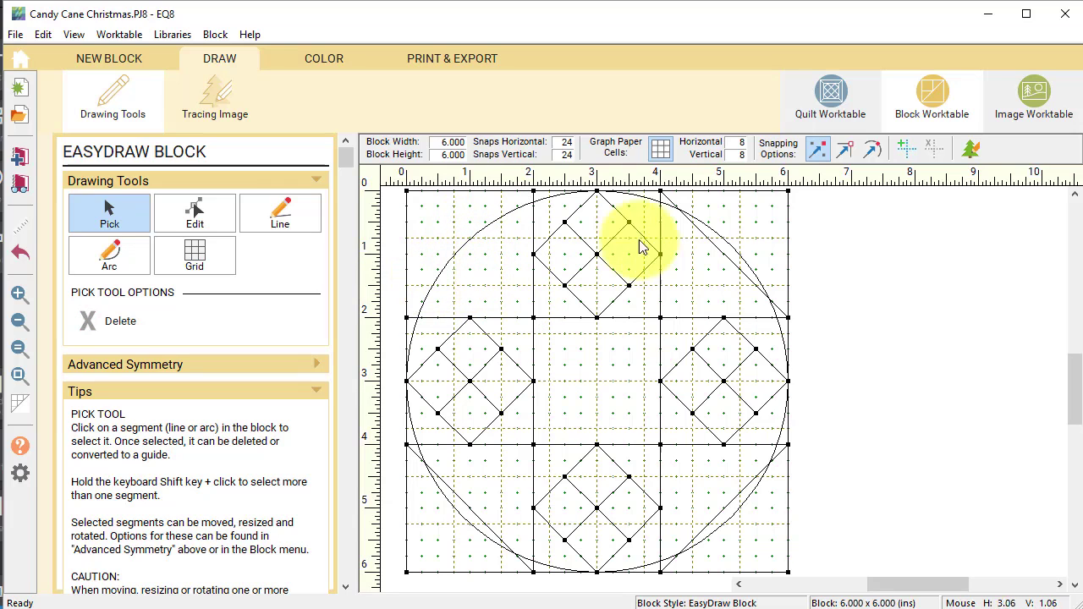
click(728, 247)
key(Delete)
key(ctrl+z)
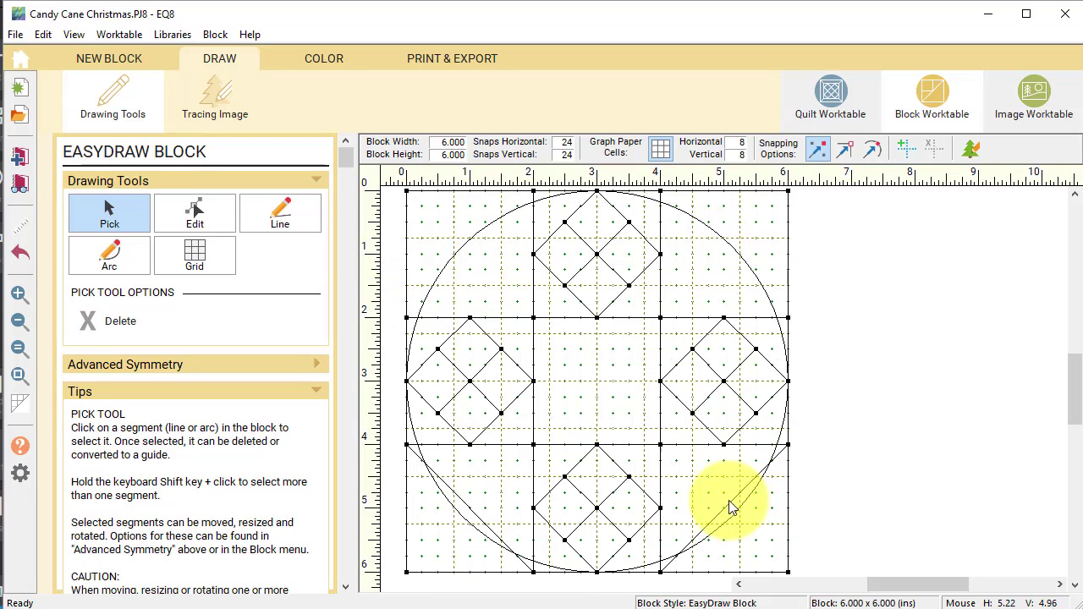
click(735, 508)
key(Delete)
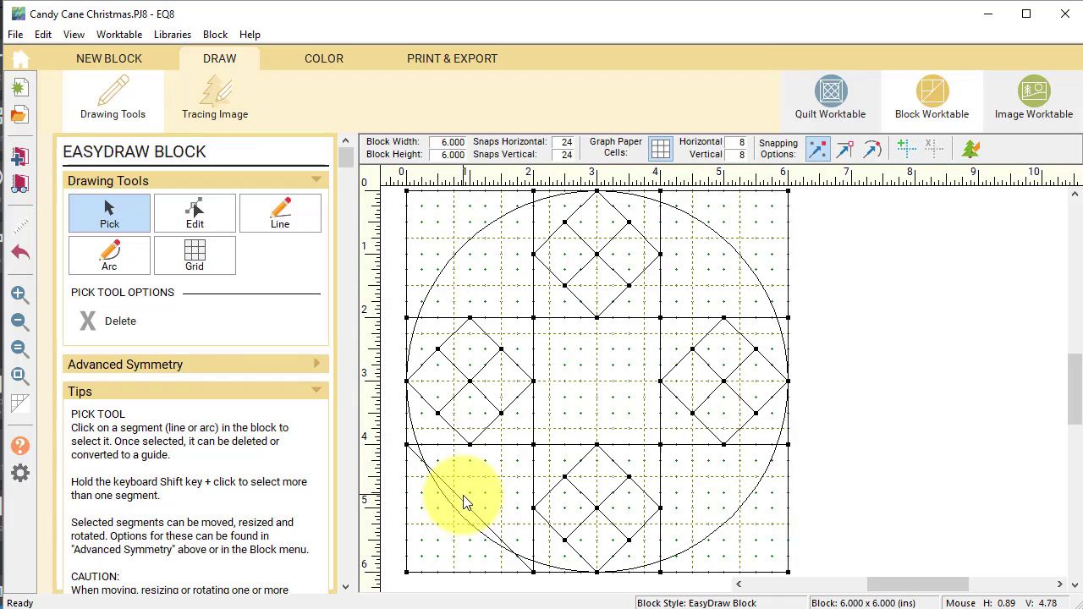
click(463, 500)
key(Delete)
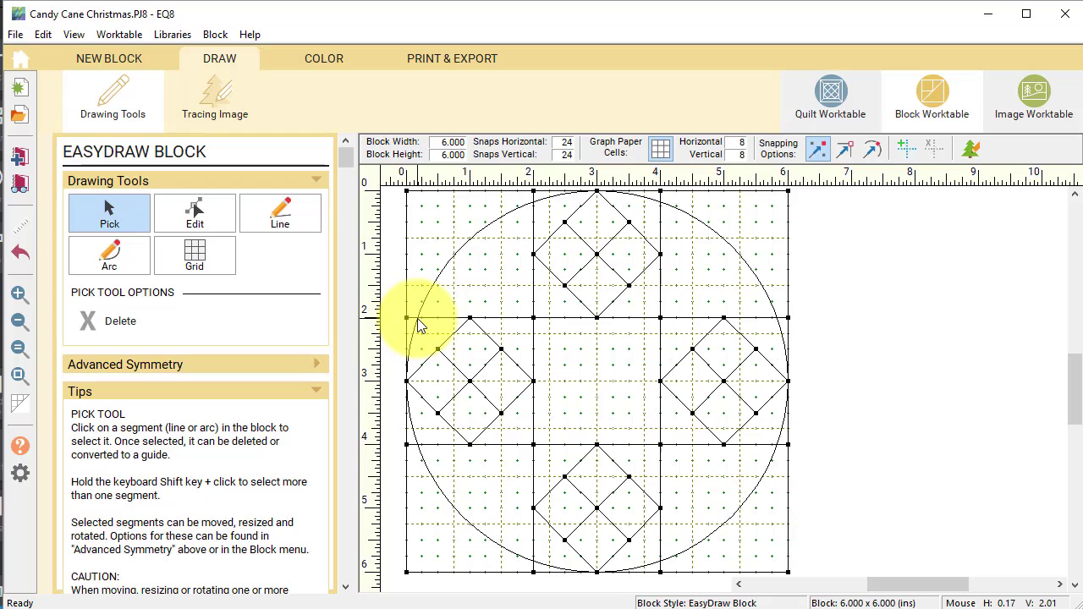
- Delete the two short line segments outside the circle in the block's upper-left corner
click(327, 58)
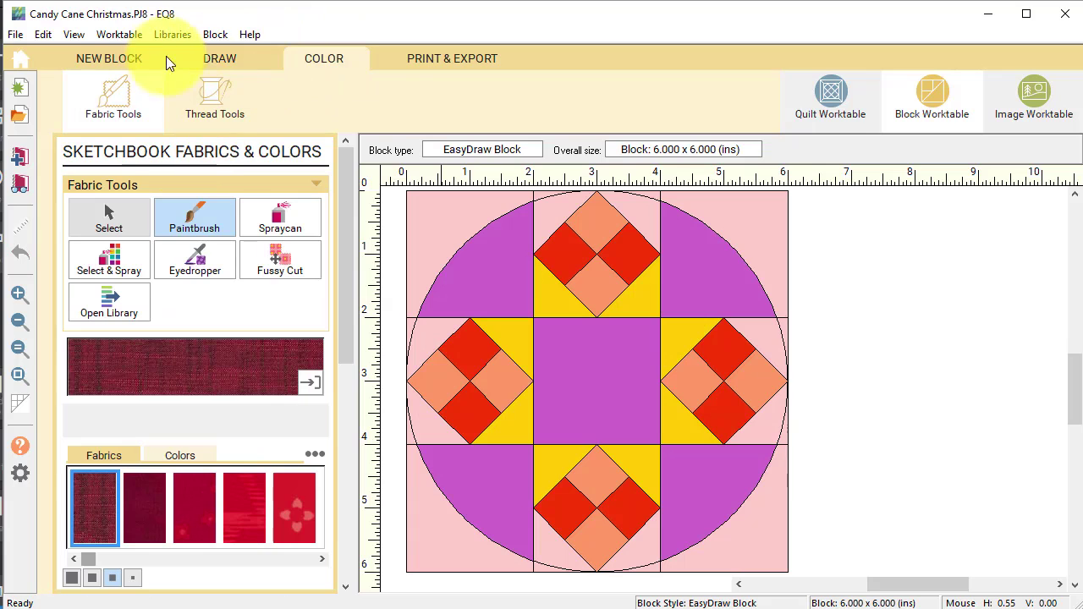
click(221, 57)
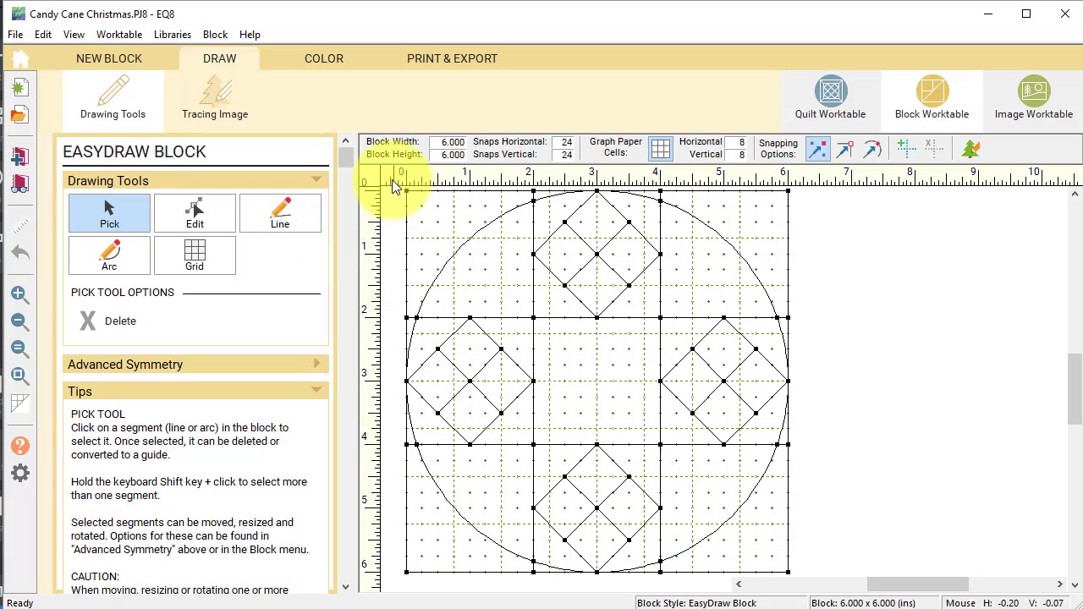
drag(405, 196, 580, 334)
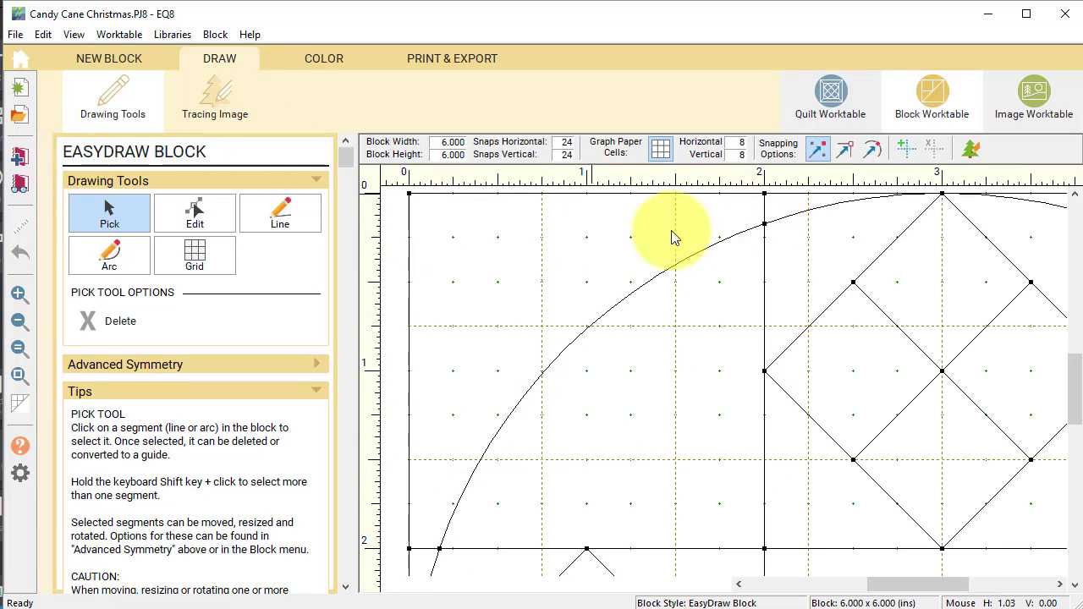
click(764, 203)
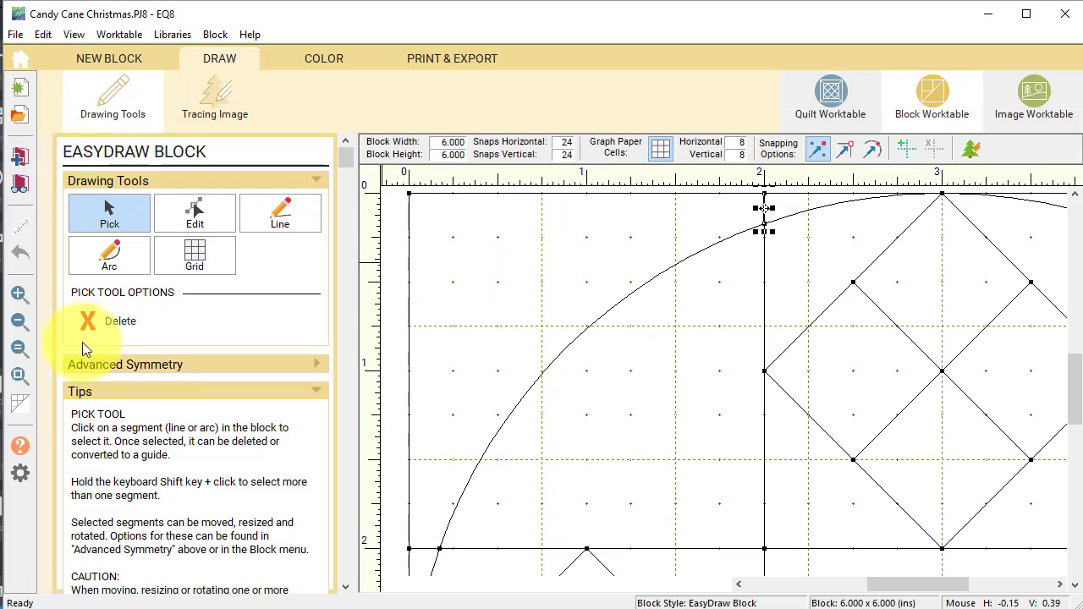
click(85, 320)
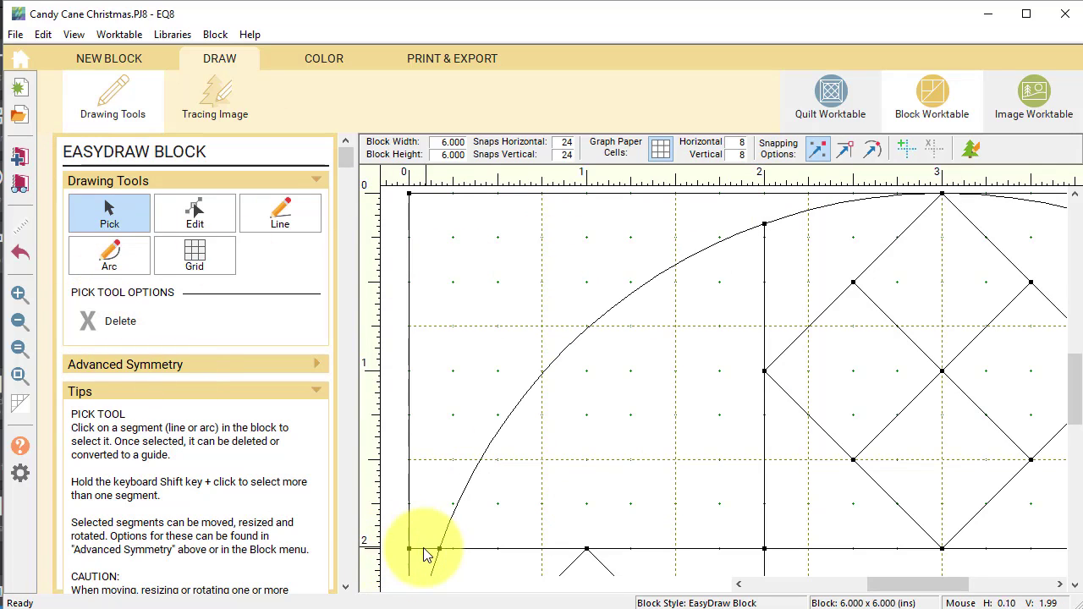
click(423, 548)
click(88, 318)
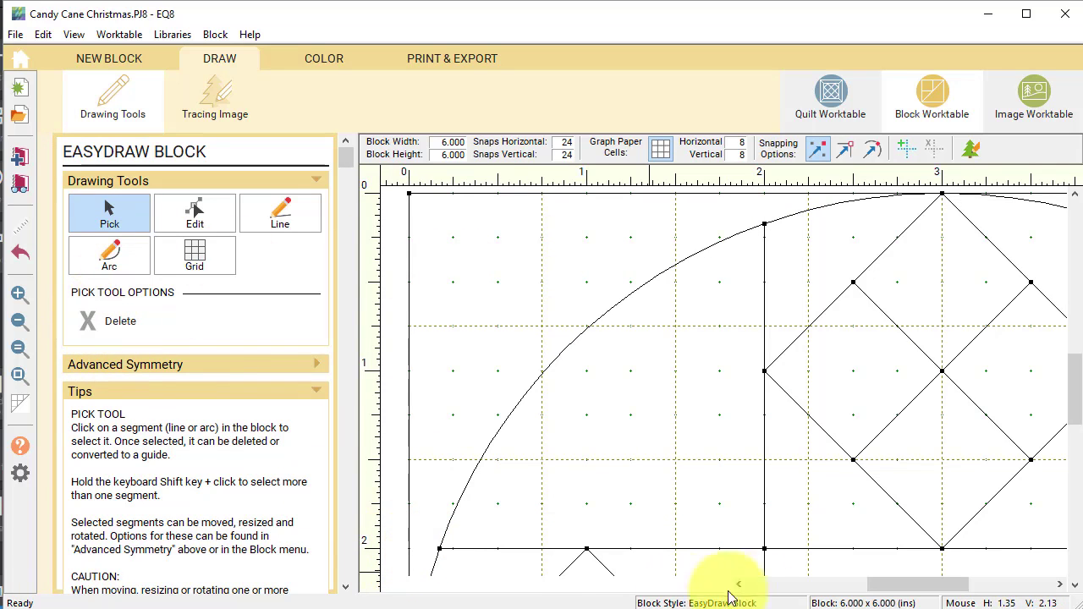
- Delete the short line segments outside the circle in the block's upper-right and lower-right corners
drag(890, 583, 955, 584)
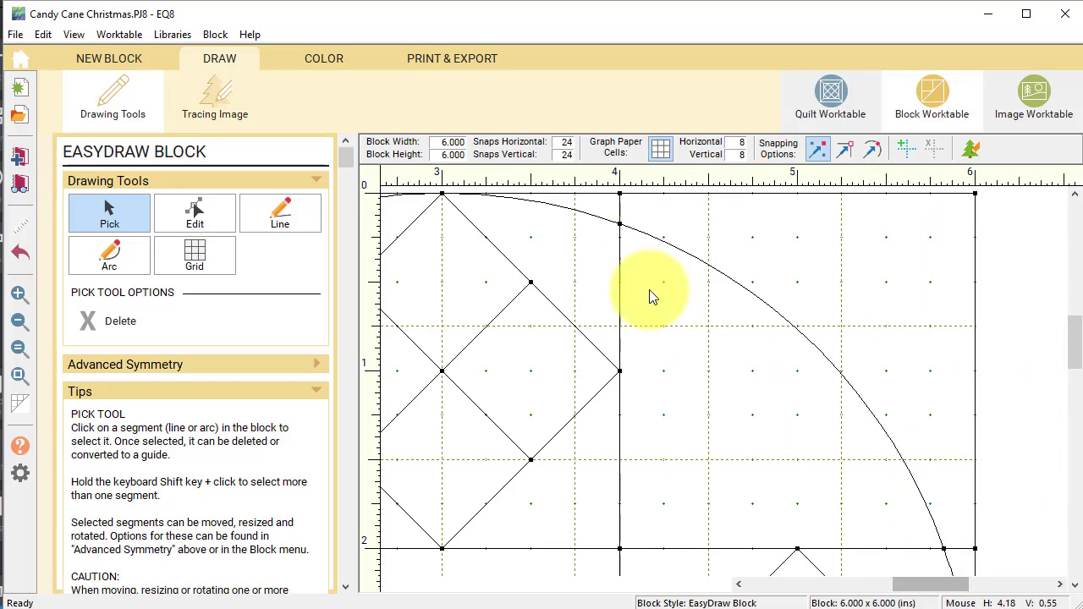
click(619, 208)
click(87, 320)
drag(1075, 339, 1075, 402)
click(618, 446)
click(92, 322)
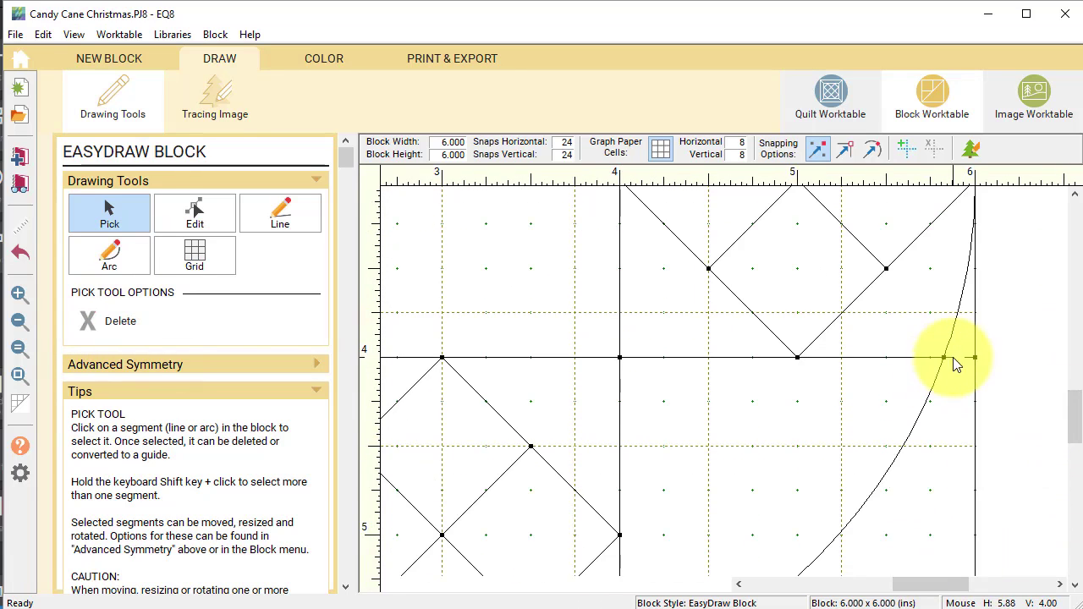
click(955, 358)
click(90, 319)
- Delete the two short line segments outside the circle in the block's lower-left corner
drag(917, 594, 852, 585)
scroll(827, 465, down, 3)
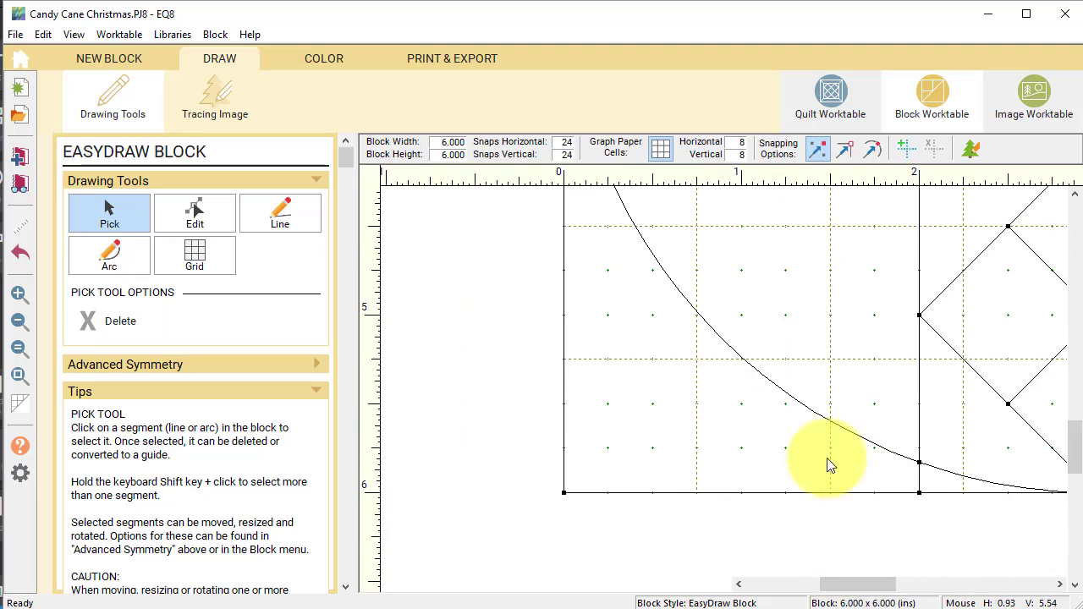
click(921, 471)
click(89, 321)
scroll(575, 375, up, 3)
click(579, 358)
click(88, 322)
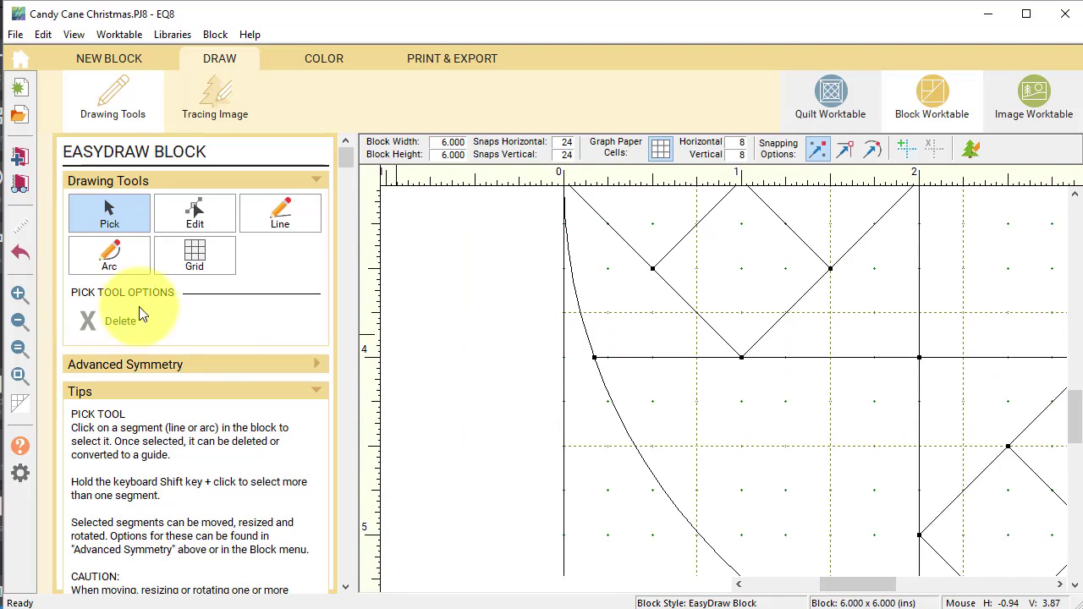
- Recolor the block's patches with red, green, taupe and cream fabrics from the sketchbook using the Paintbrush
click(326, 64)
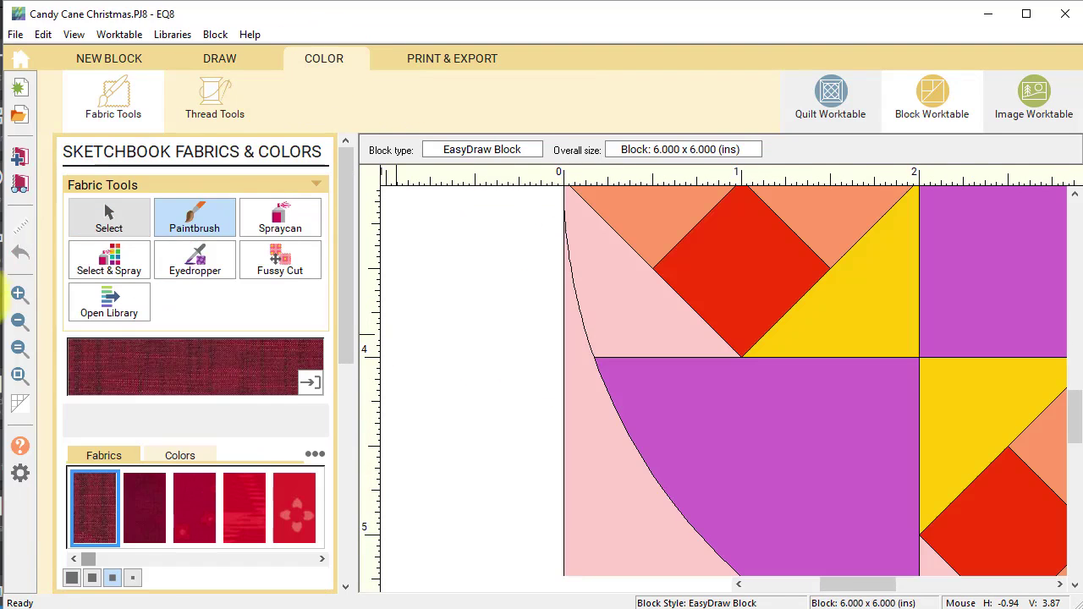
click(21, 376)
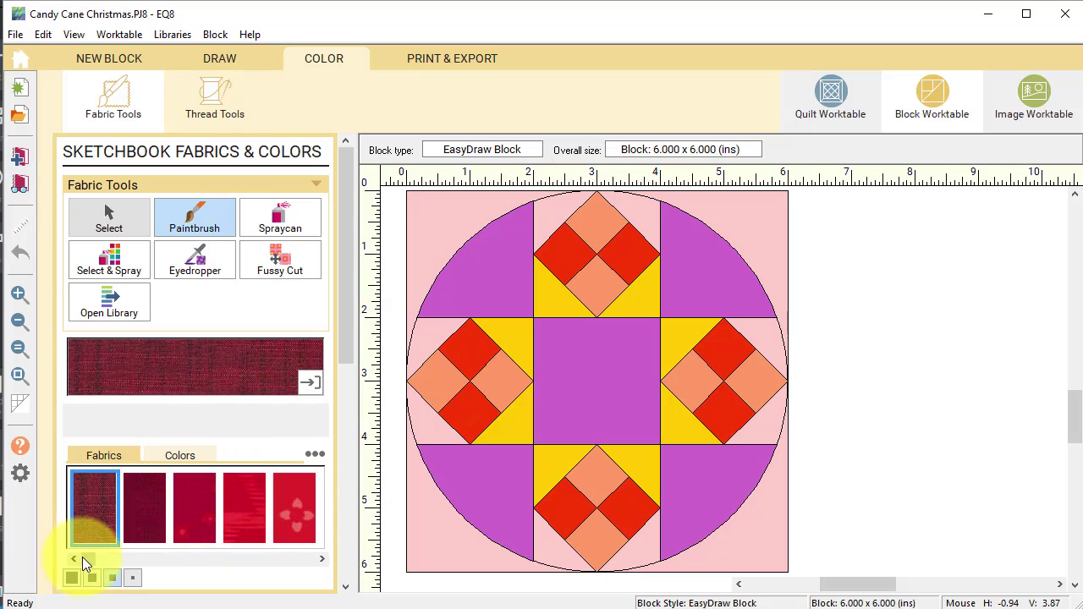
drag(82, 557, 205, 561)
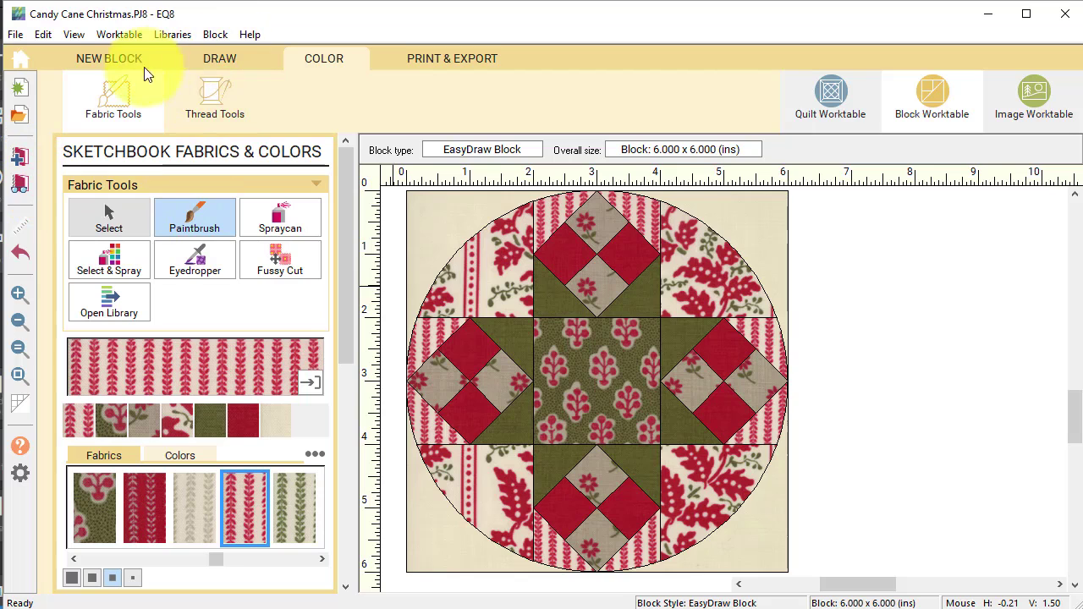
- Start a new blank pieced block in the EasyDraw style
click(123, 62)
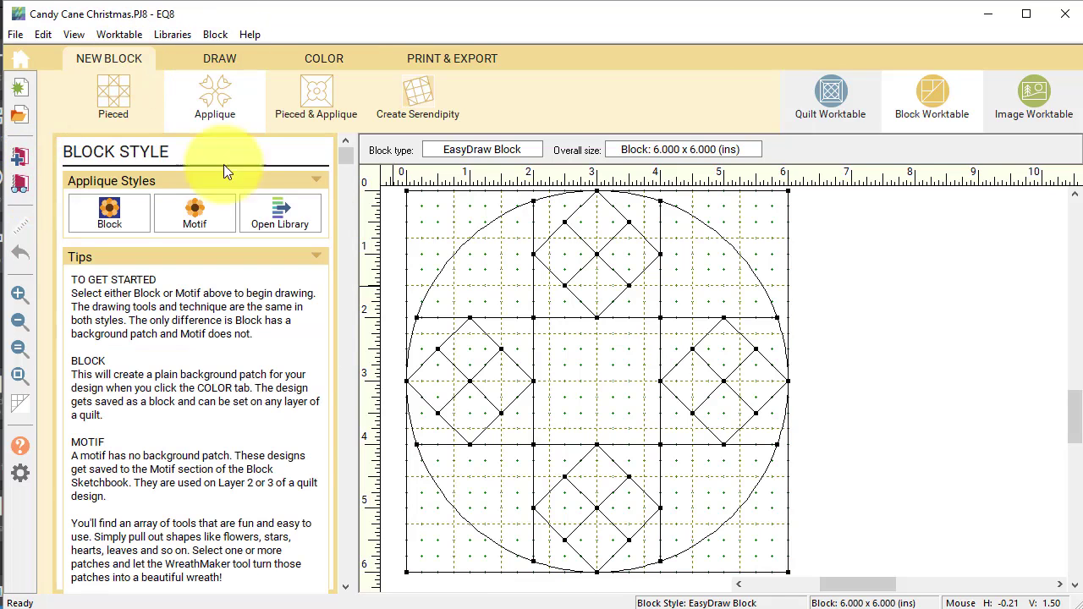
click(107, 98)
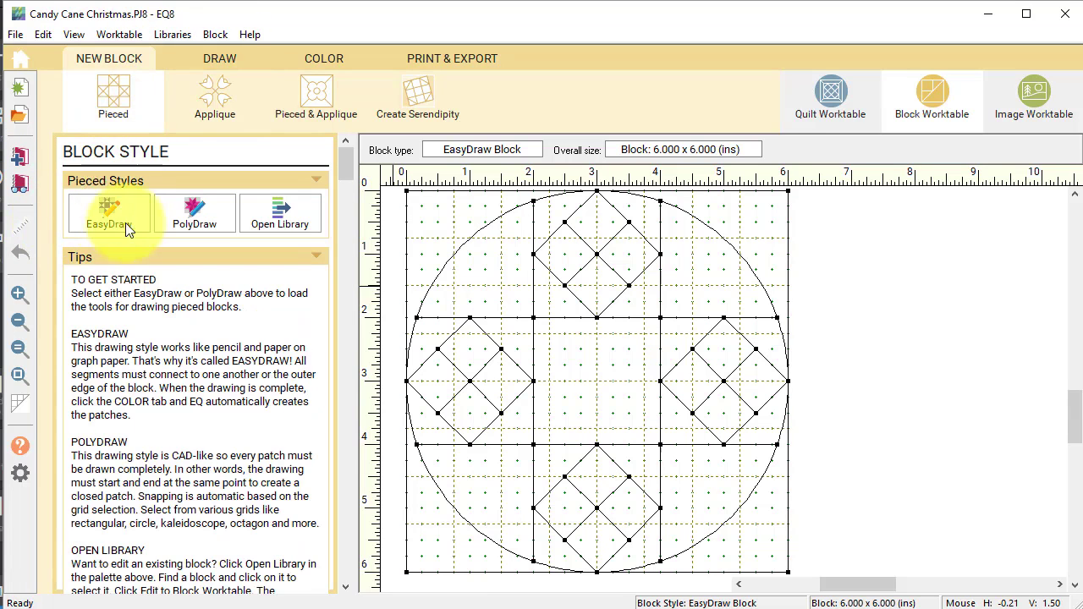
click(106, 213)
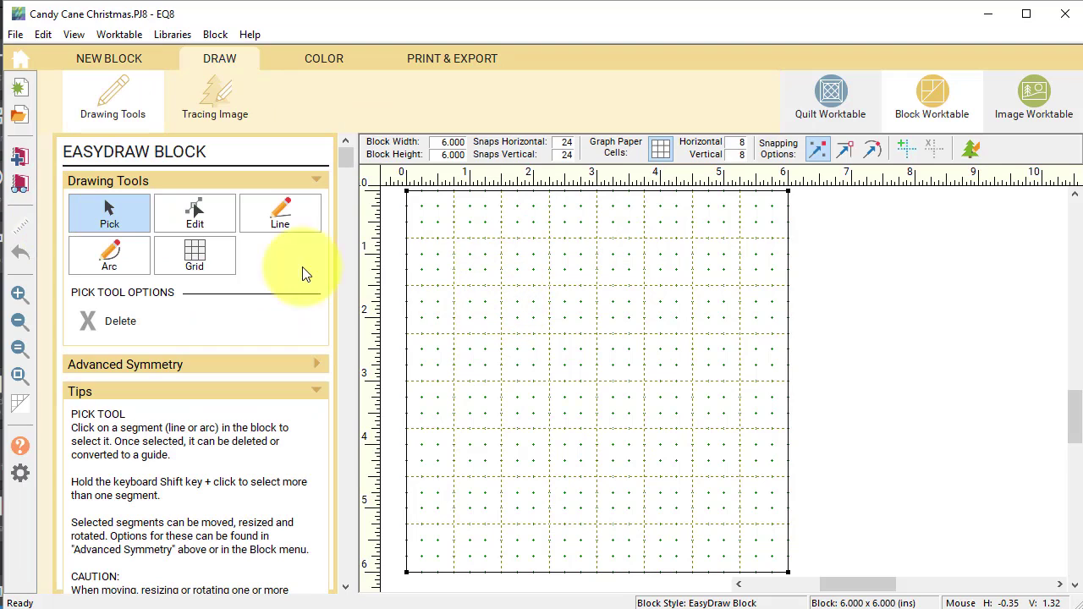
- Set the new block's size to 9 inches wide by 1 inch high
click(451, 142)
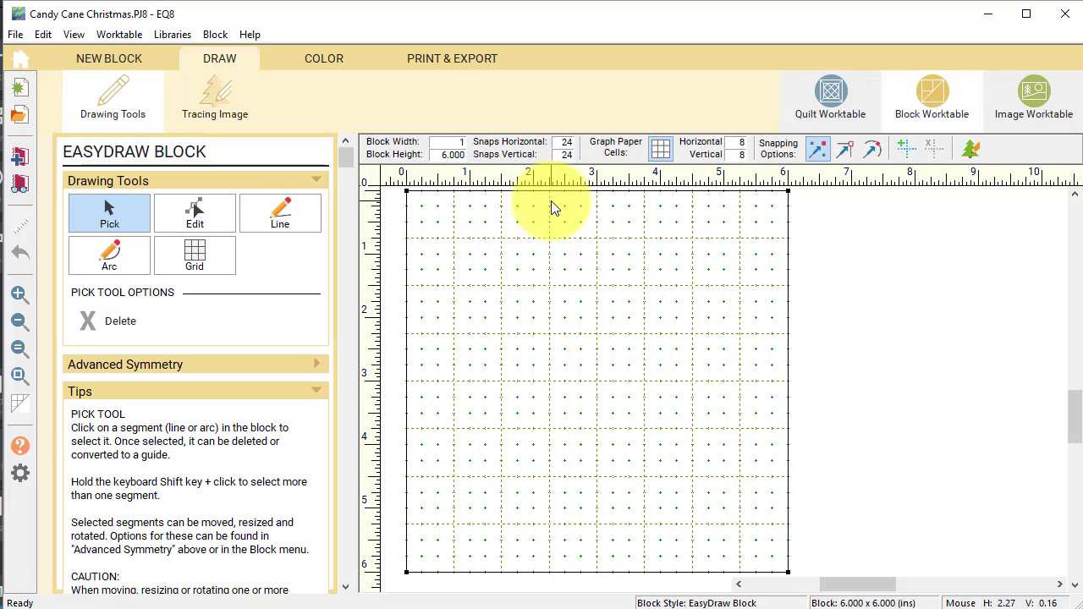
key(Tab)
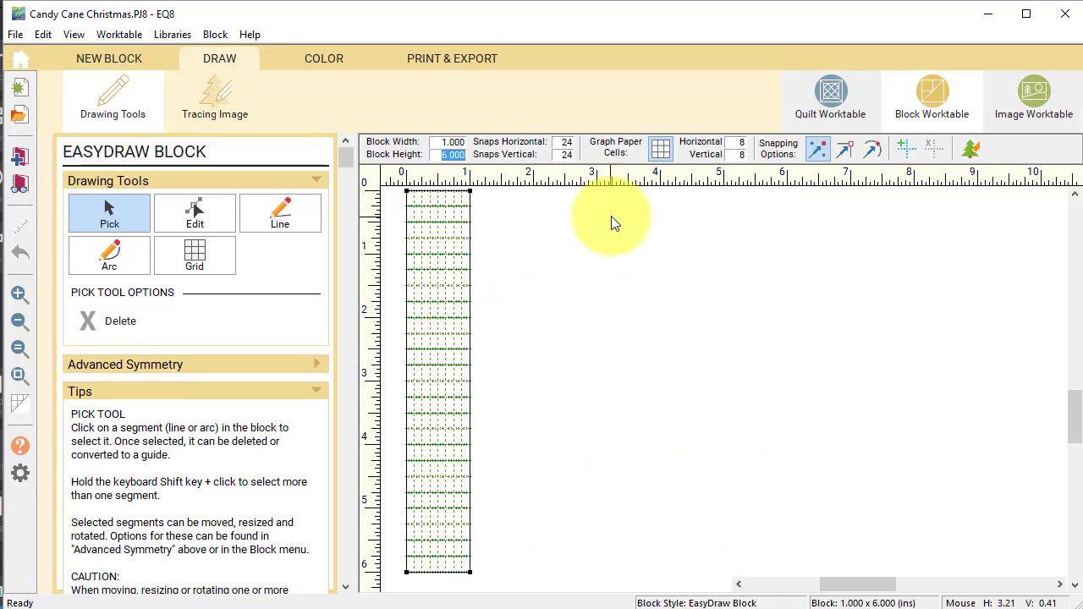
click(438, 147)
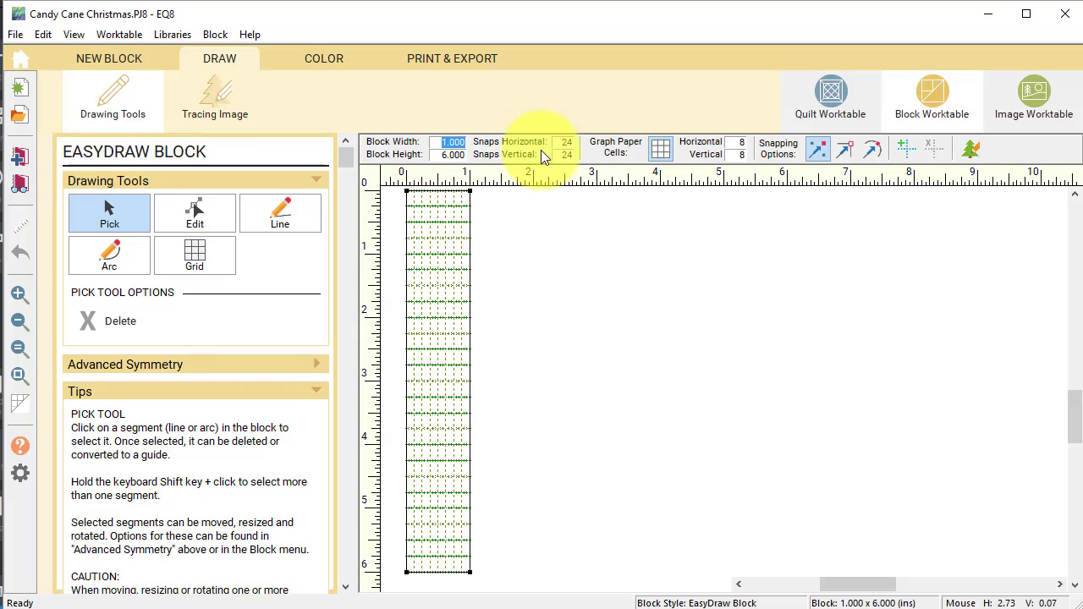
text(9)
key(Tab)
key(Tab)
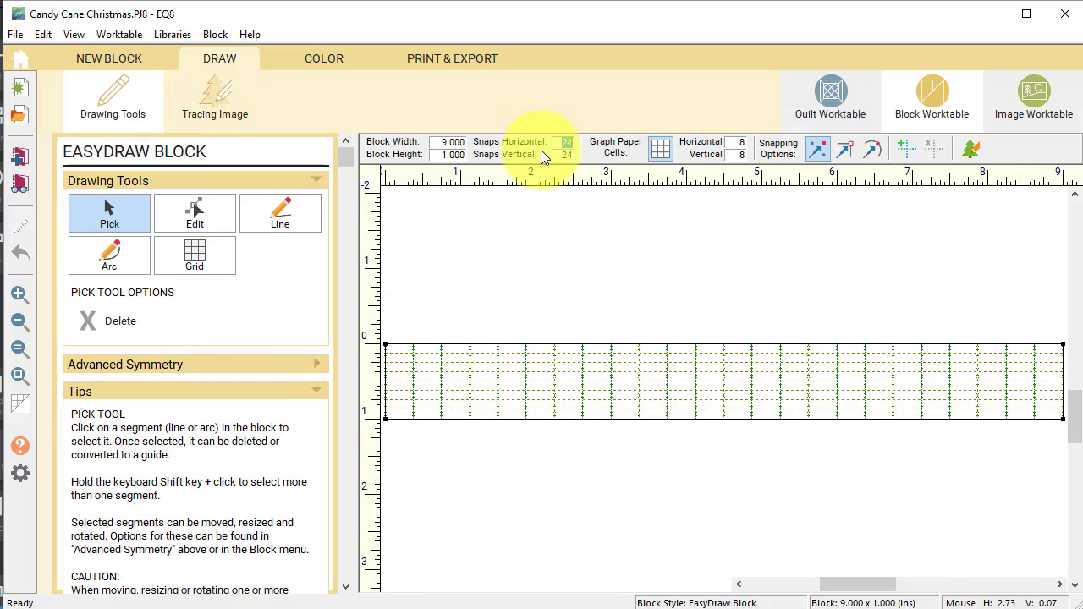
- Set the block's graph paper to 9 horizontal and 2 vertical cells
click(739, 143)
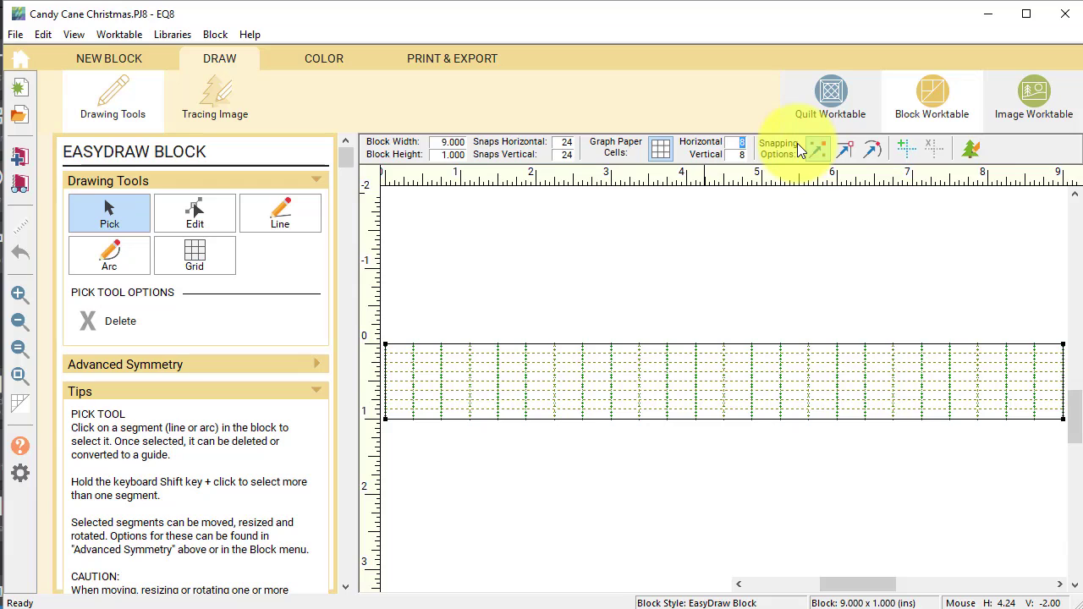
text(9)
key(Tab)
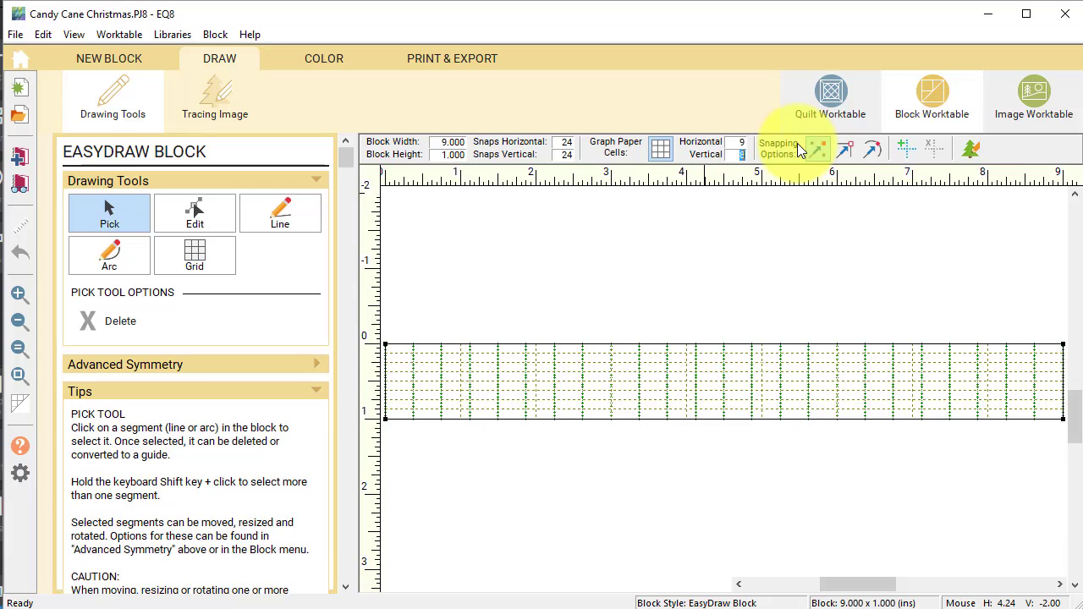
text(2)
key(Tab)
click(818, 149)
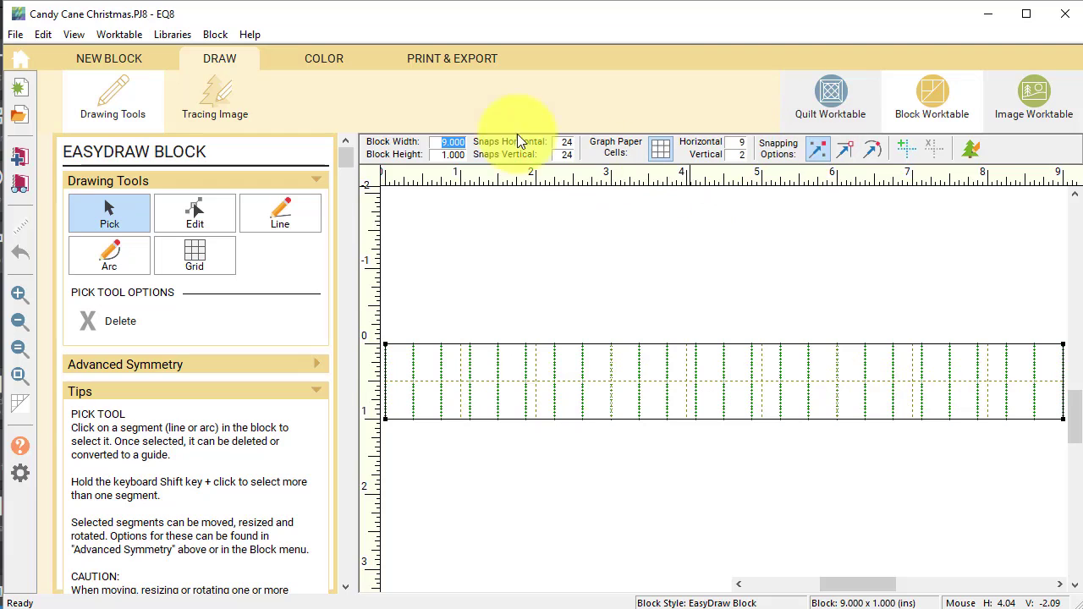
- Set the block's snap points to 9 horizontal and 4 vertical
click(565, 142)
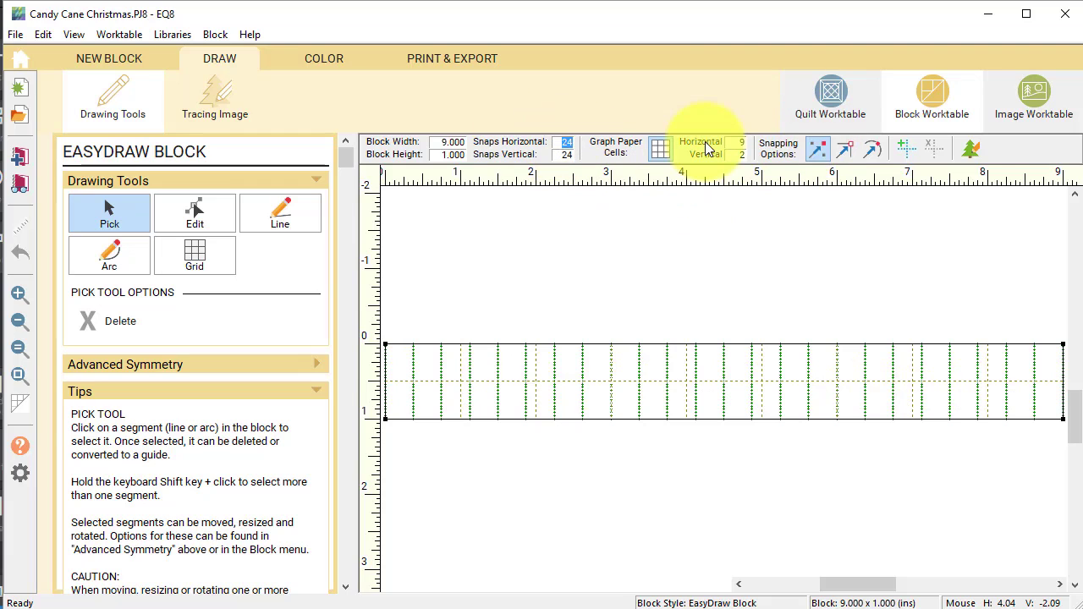
text(9)
key(Tab)
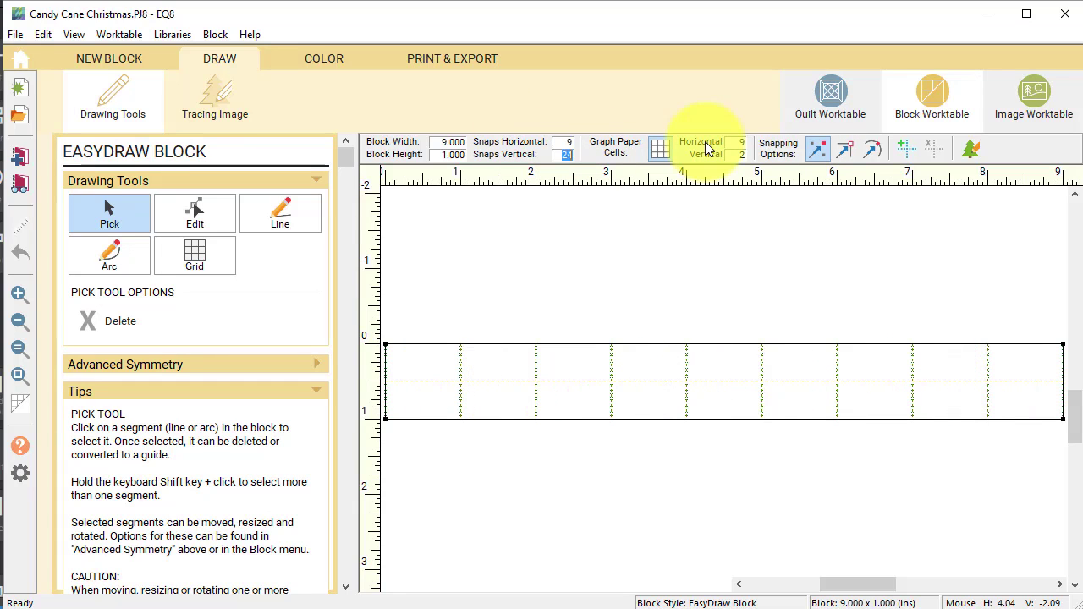
text(4)
key(Tab)
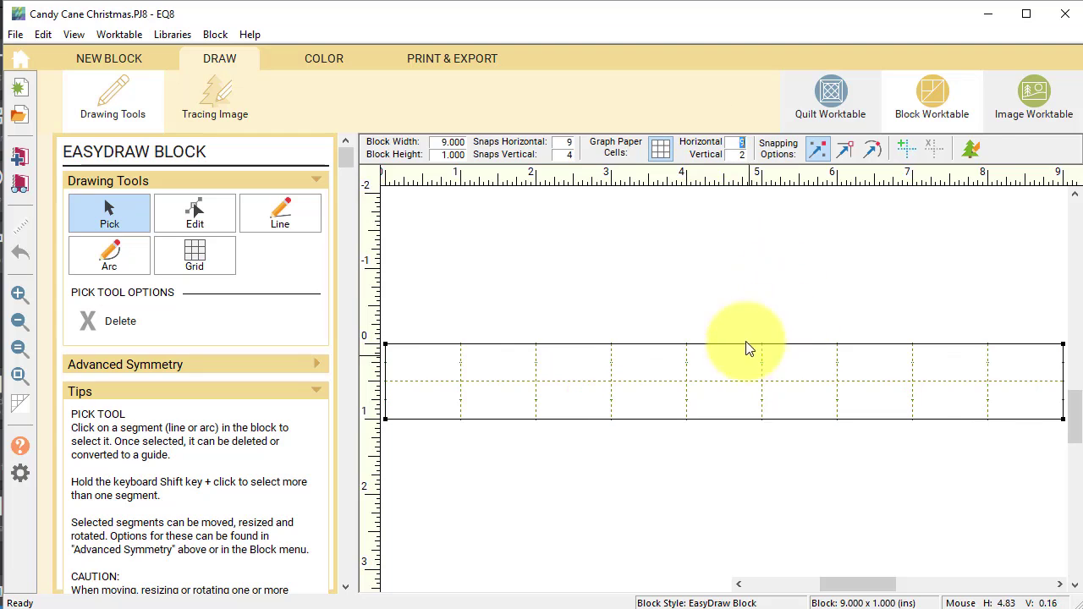
- Draw two full-height vertical lines across the block at the 4-inch and 5-inch marks
click(271, 220)
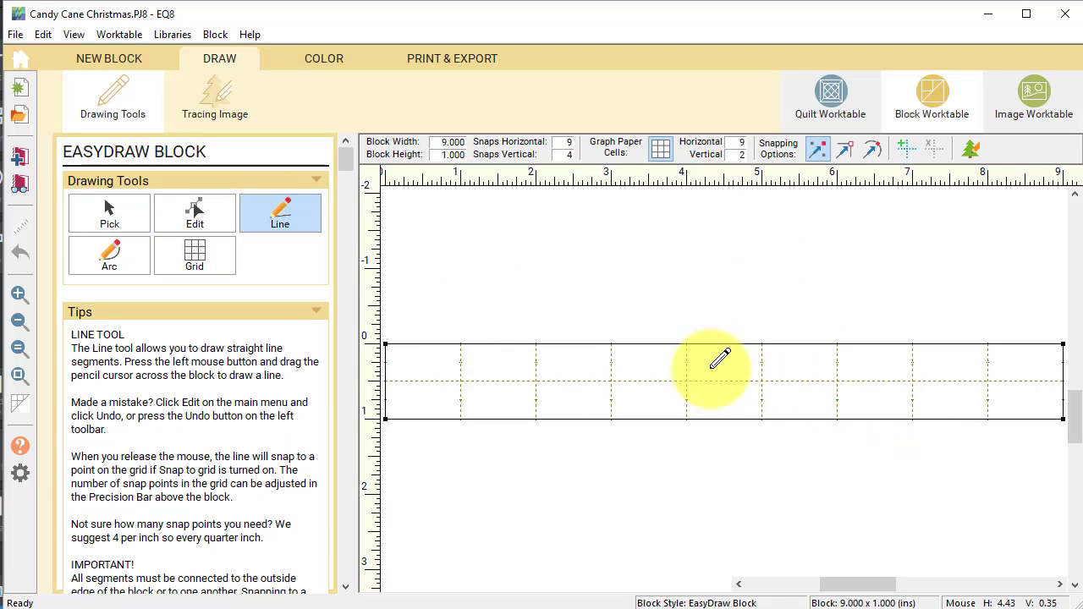
drag(688, 344, 688, 420)
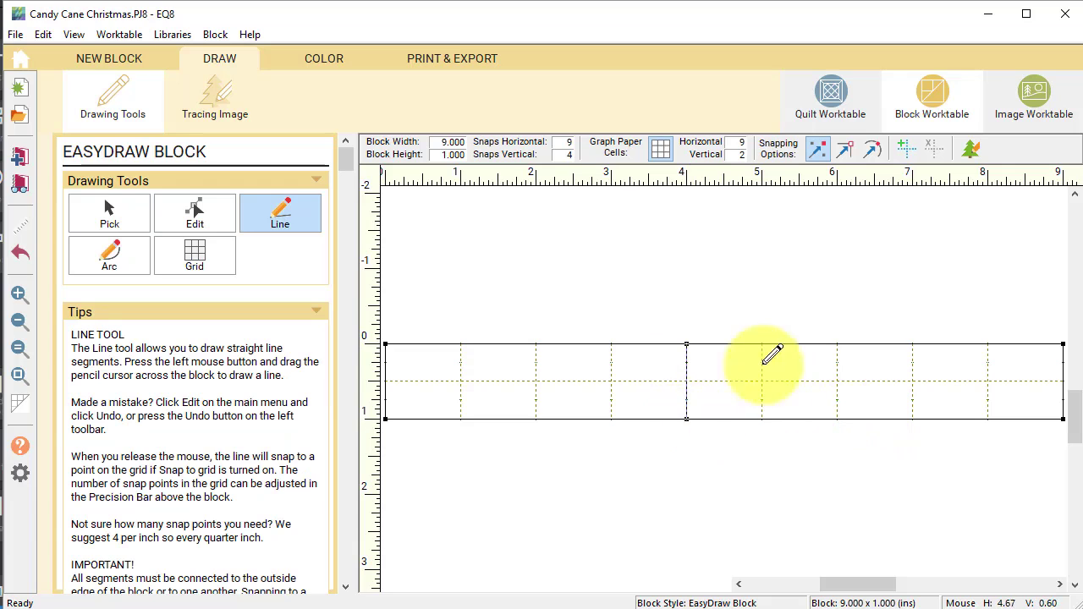
drag(762, 344, 762, 420)
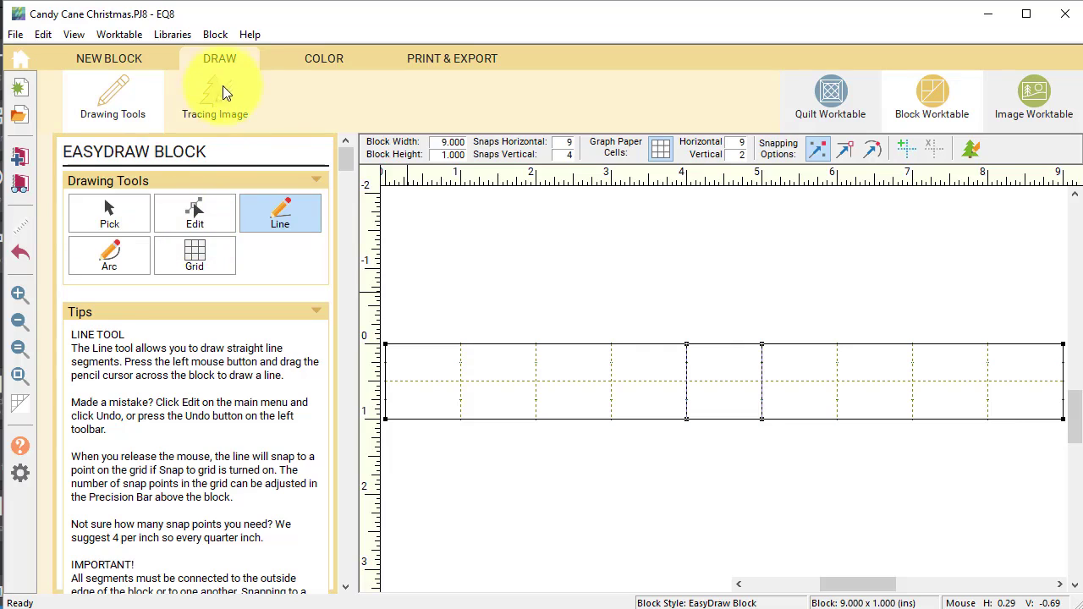
- Color the block's center square dark brown and both side patches cream, and add the block to the sketchbook
click(323, 58)
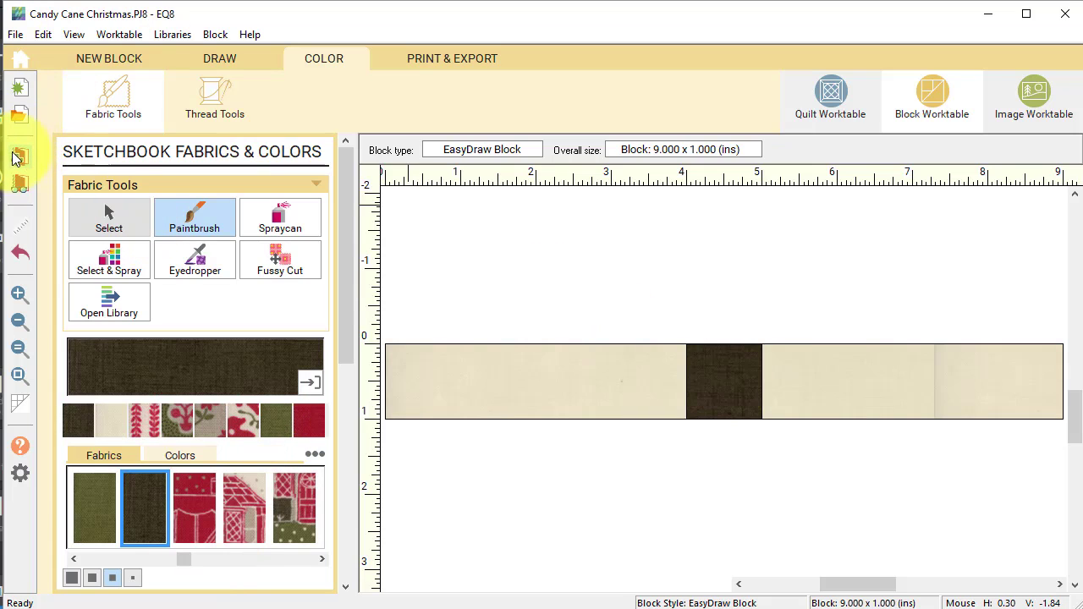
click(19, 158)
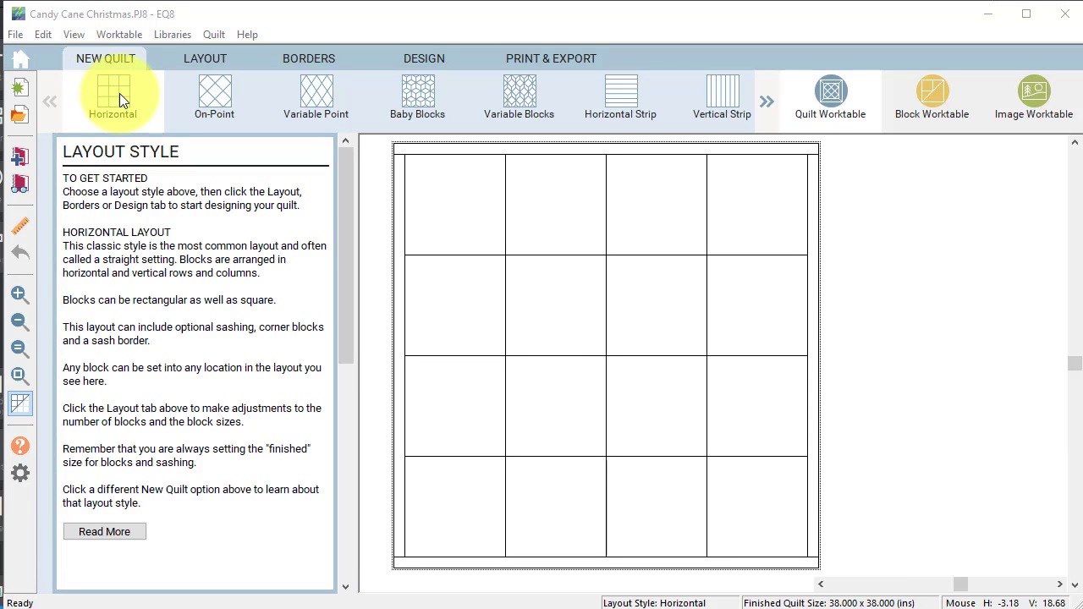
- Reduce the horizontal quilt layout to 1 block across and 1 block down
click(208, 59)
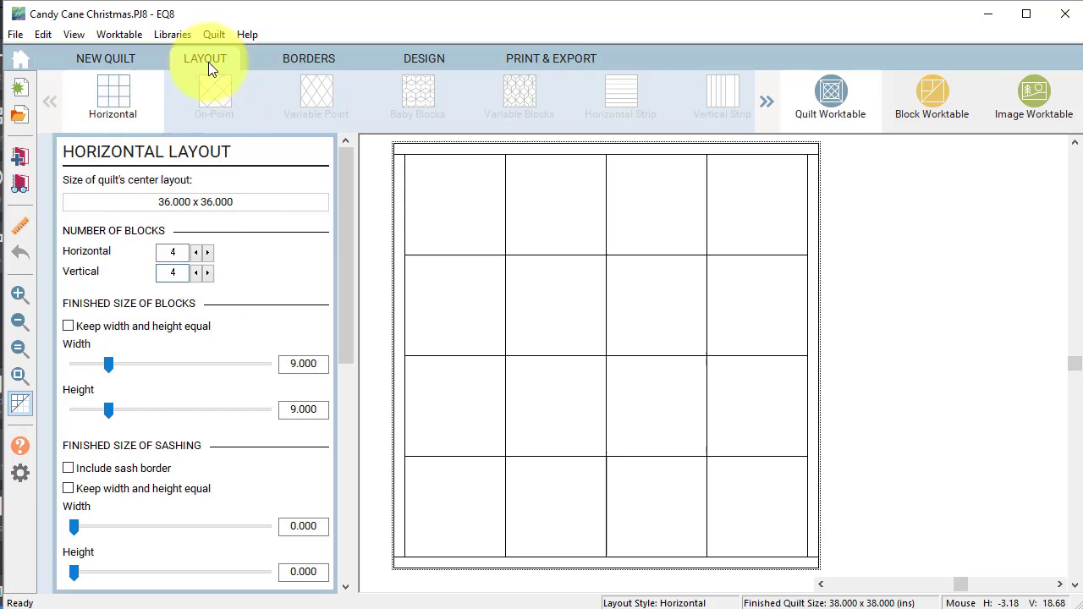
click(196, 253)
click(196, 253)
click(195, 253)
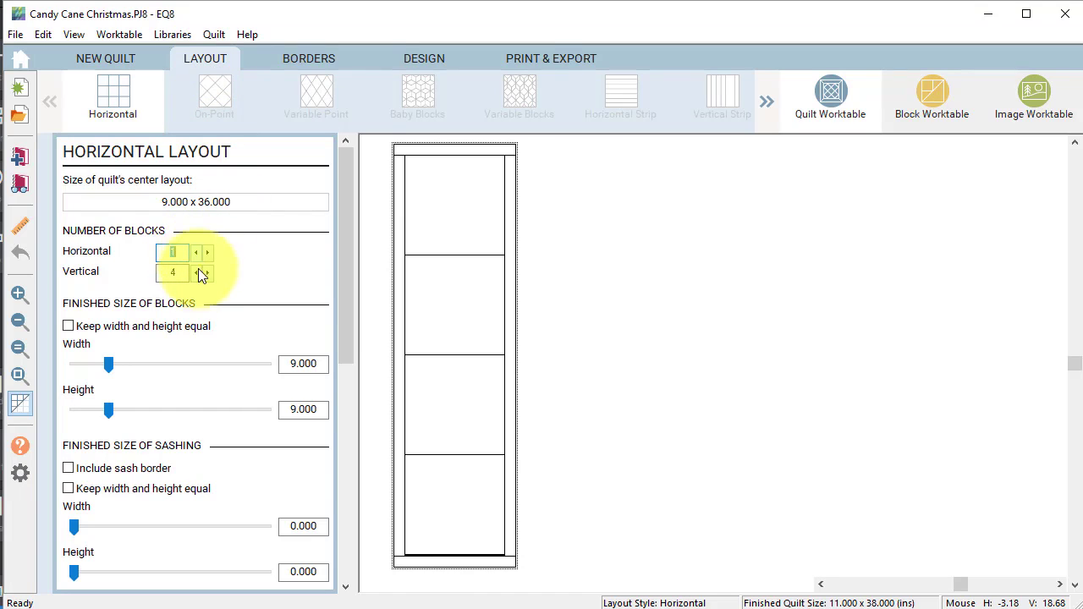
click(195, 273)
click(196, 272)
click(196, 273)
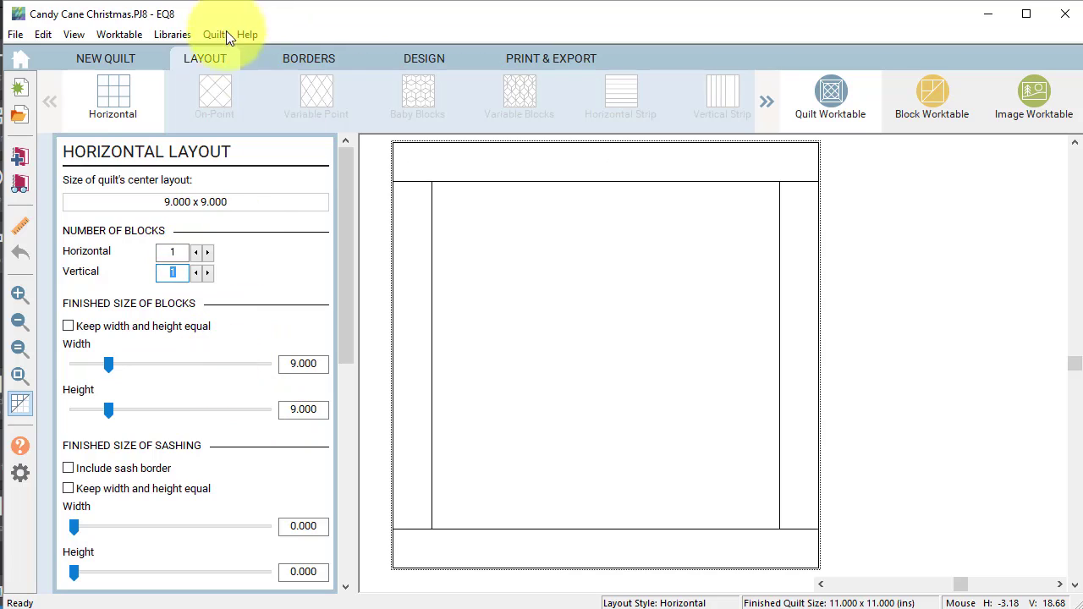
- Unlock the first border's size adjustments and set its left, right and bottom widths to 0, keeping only the top strip
click(314, 58)
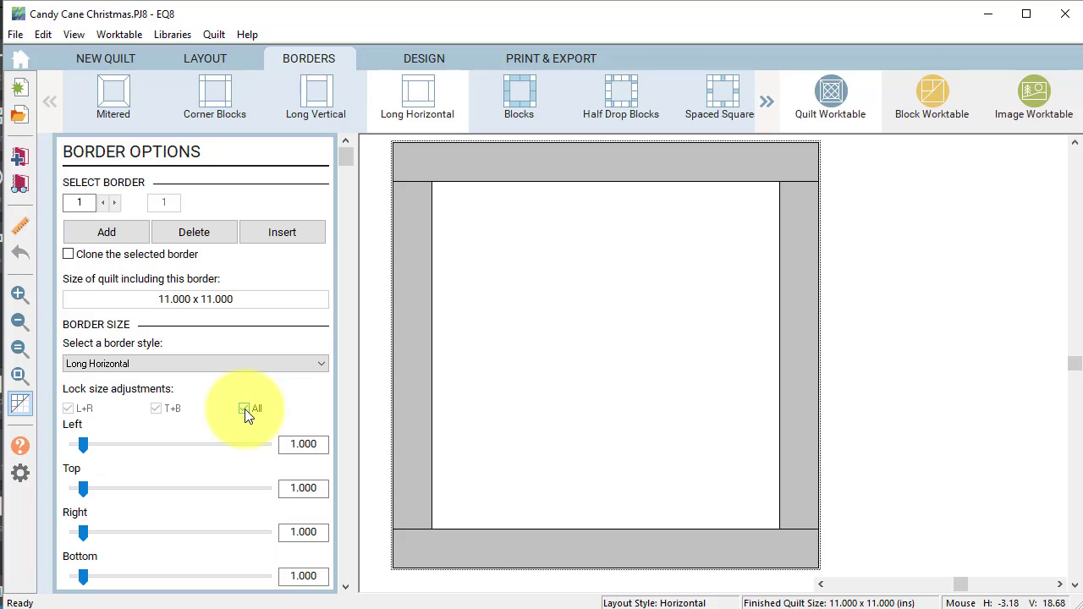
click(156, 409)
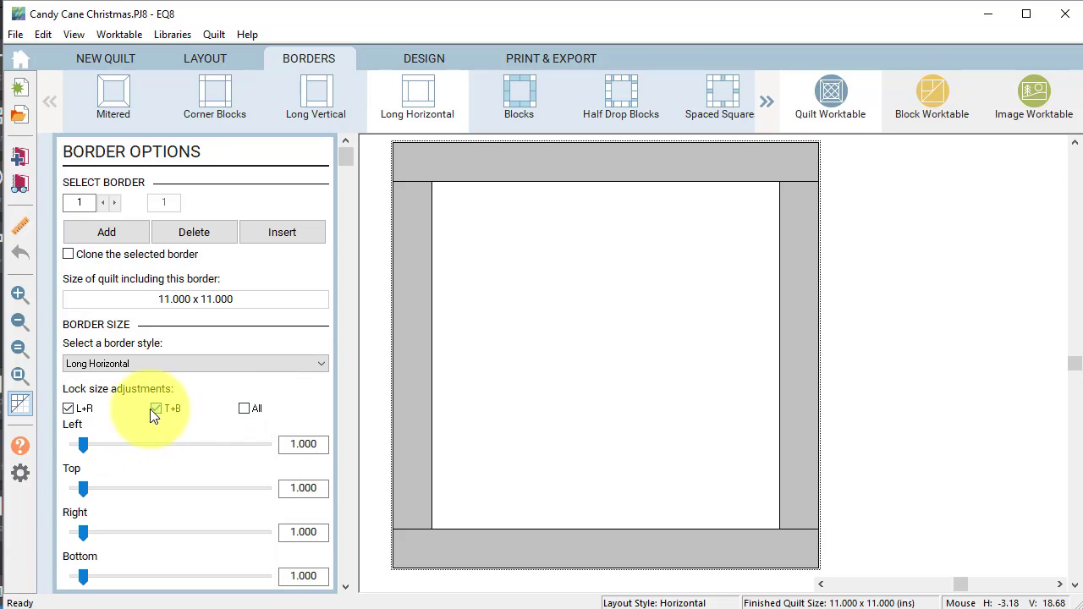
click(67, 408)
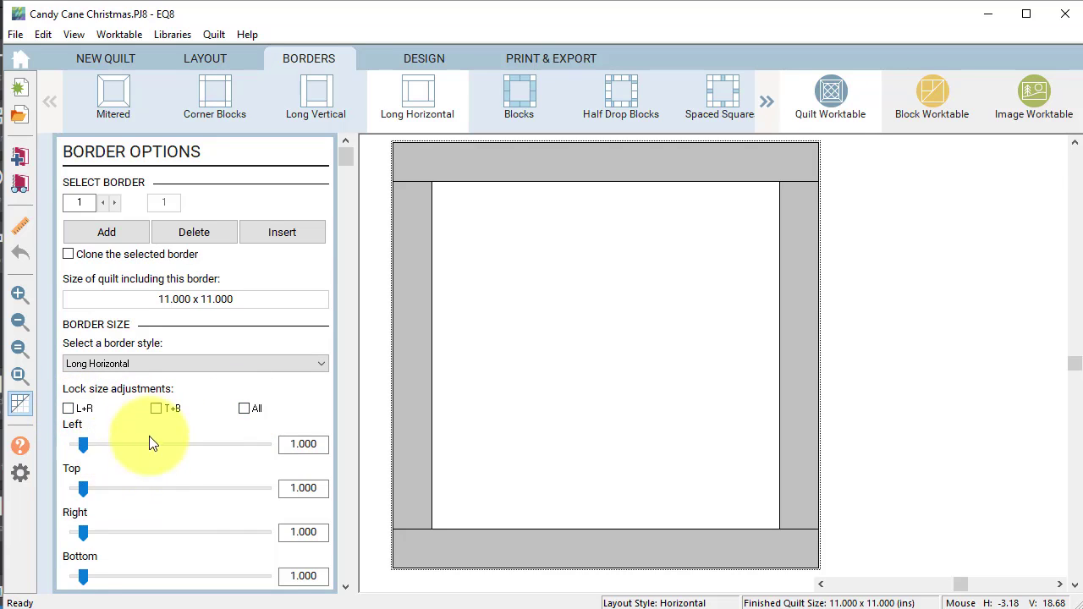
drag(85, 444, 68, 443)
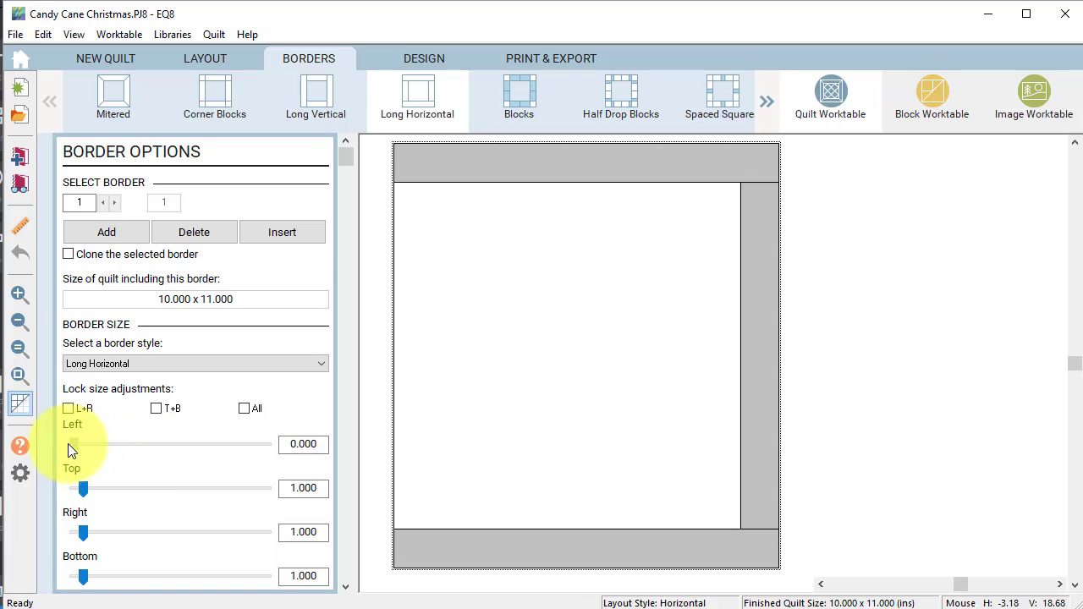
drag(83, 534, 72, 535)
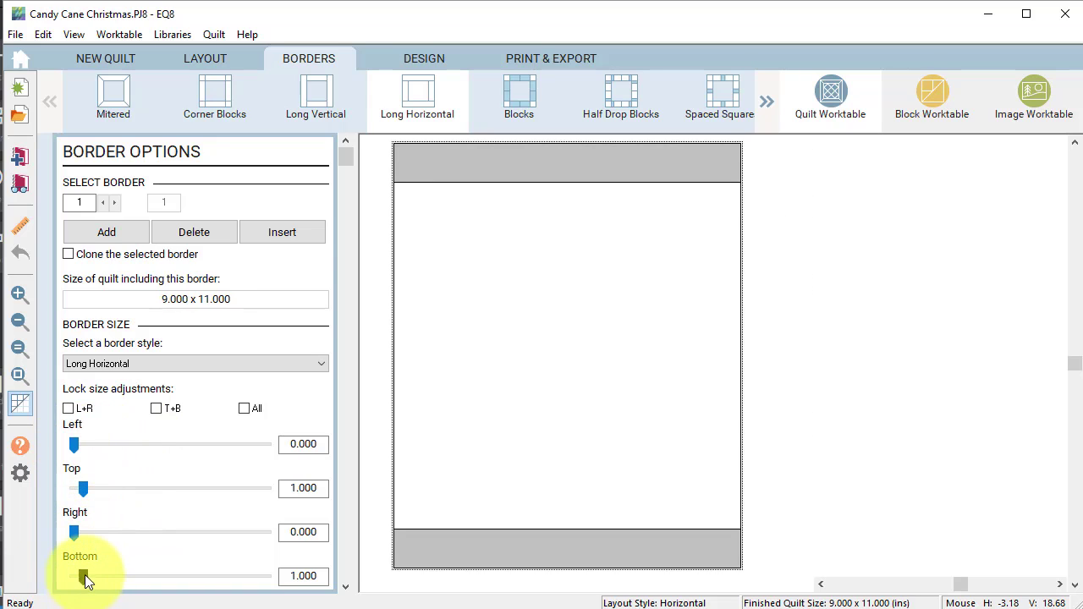
drag(84, 577, 68, 578)
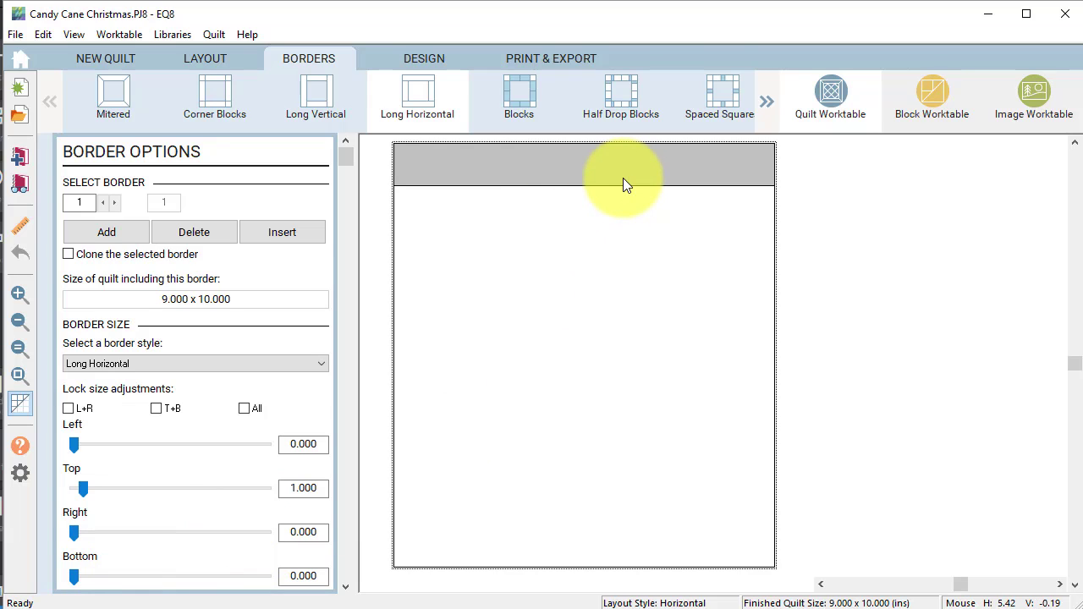
- Add a second border with all sides locked together and set its width to 0.750 inches
click(106, 232)
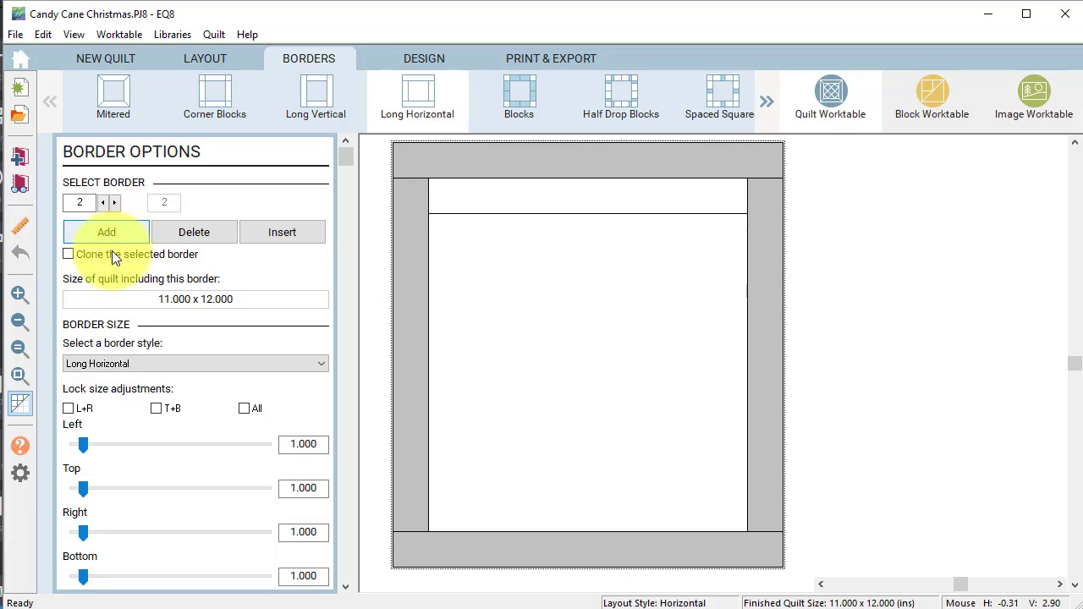
click(243, 409)
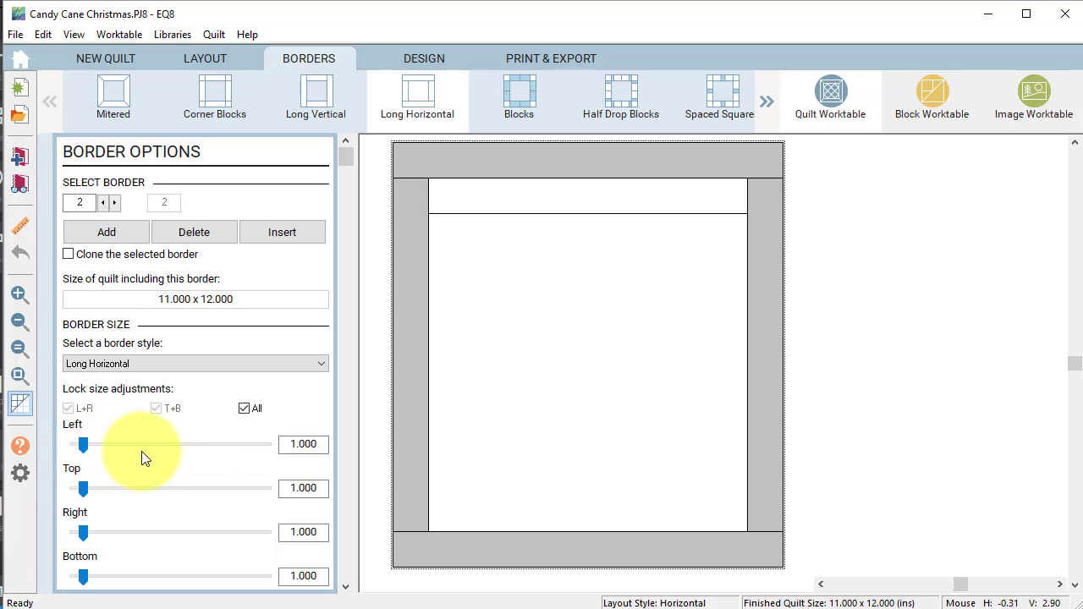
click(85, 446)
key(Left)
key(Left)
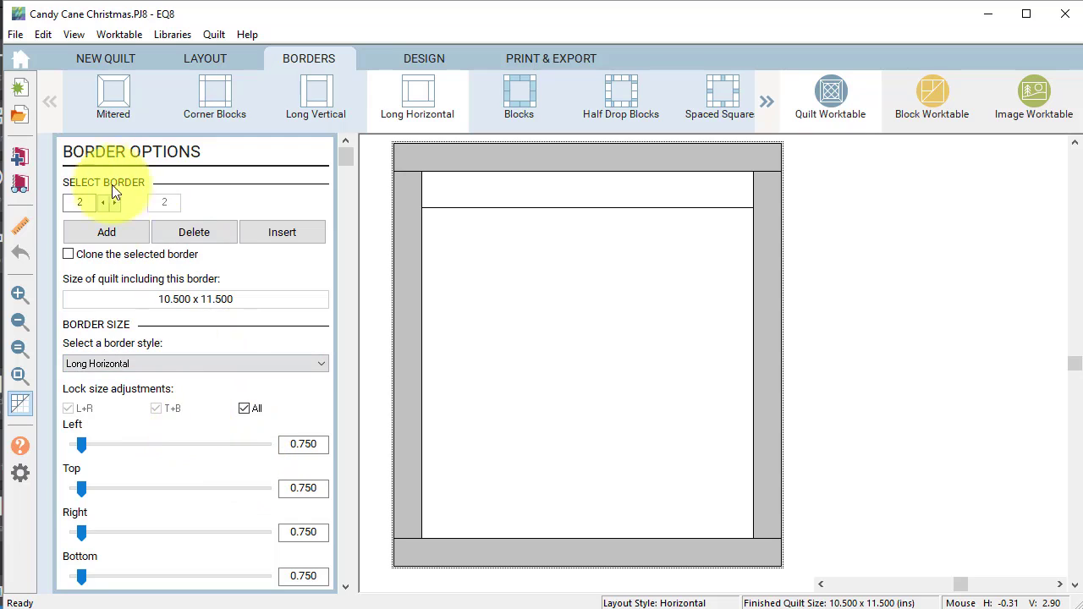
- Add a third border 0.250 inches wide and a fourth border 2.000 inches wide on all sides
click(105, 231)
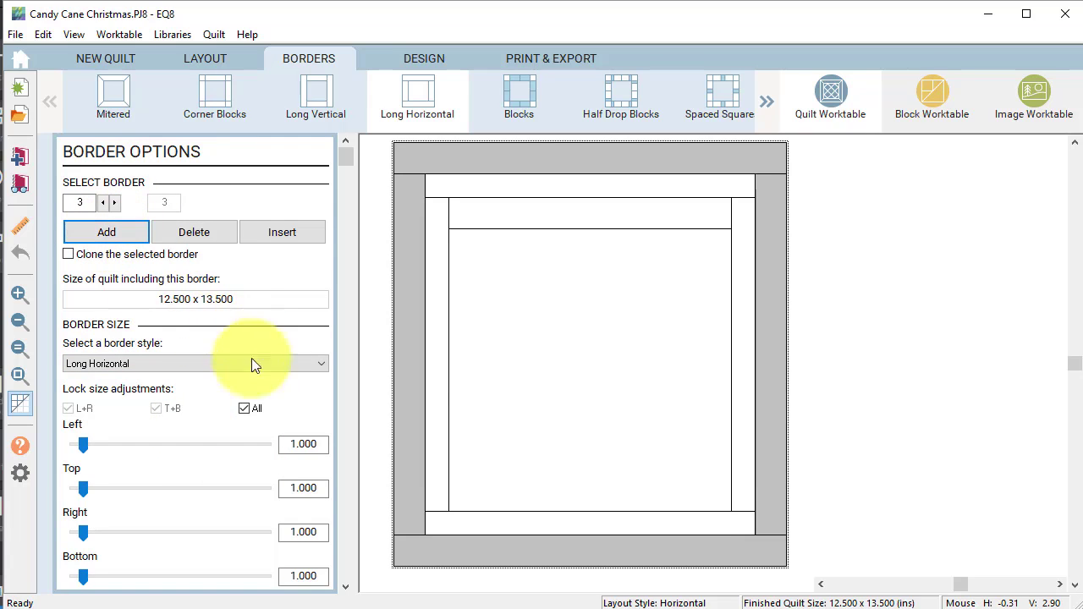
drag(82, 444, 77, 445)
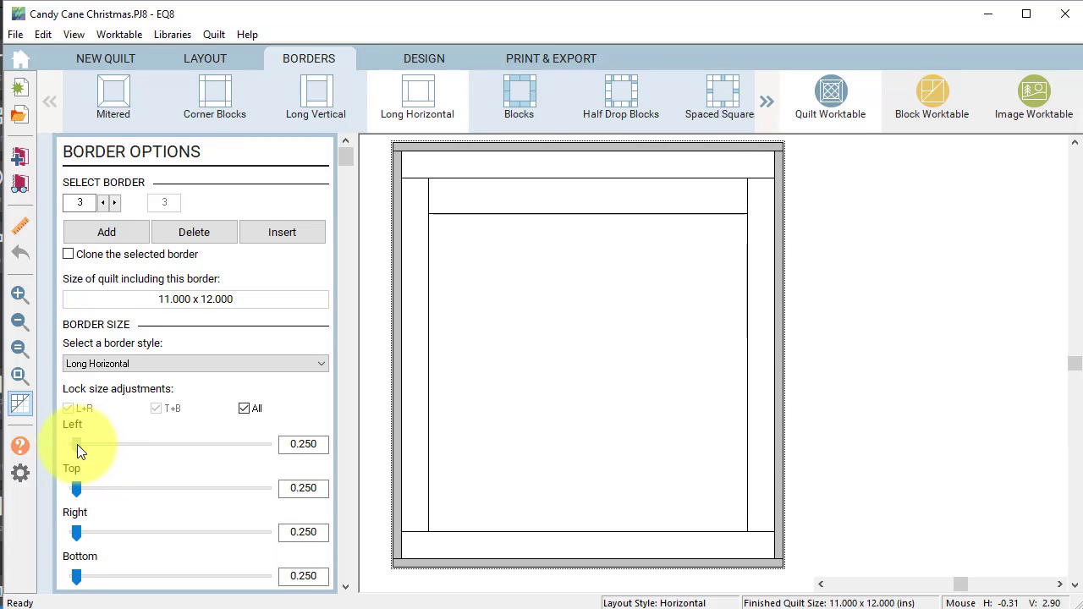
click(115, 236)
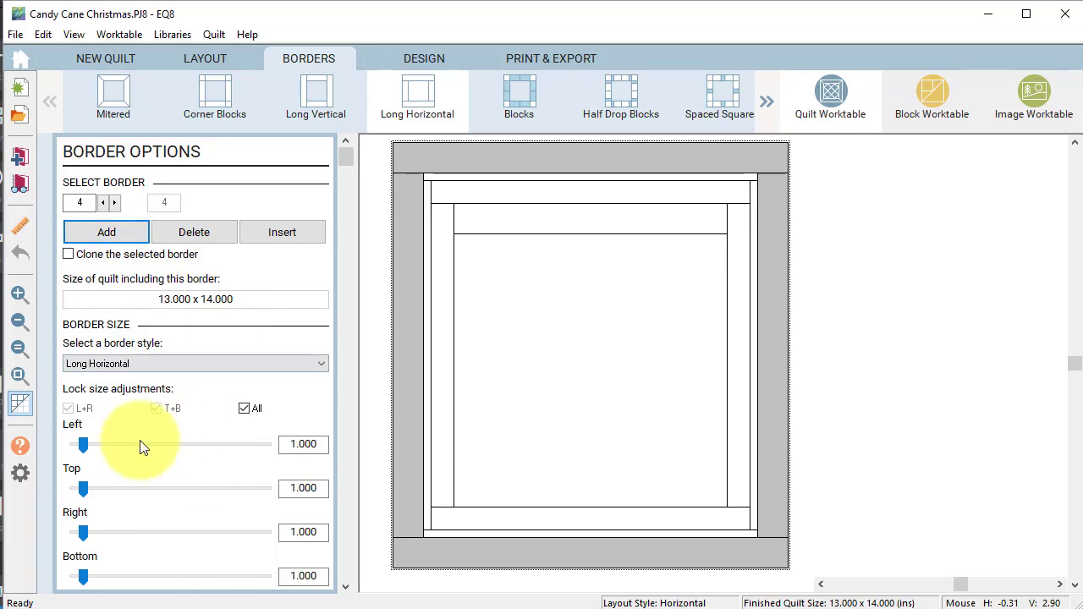
drag(82, 445, 92, 446)
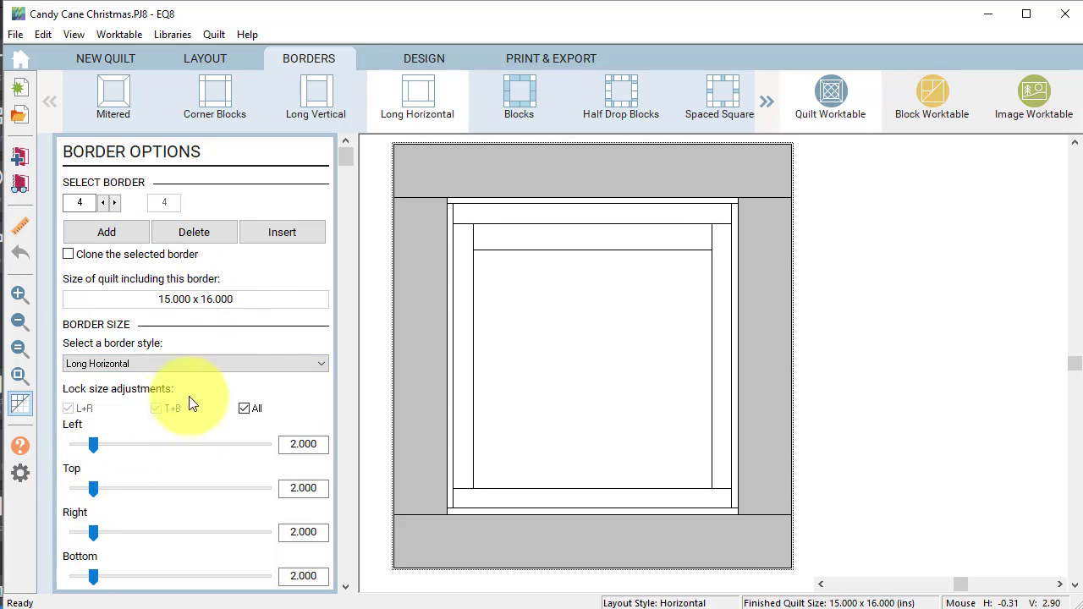
- Add a fifth border 0.375 inches wide on all sides, and open the quilt's design tools
click(111, 231)
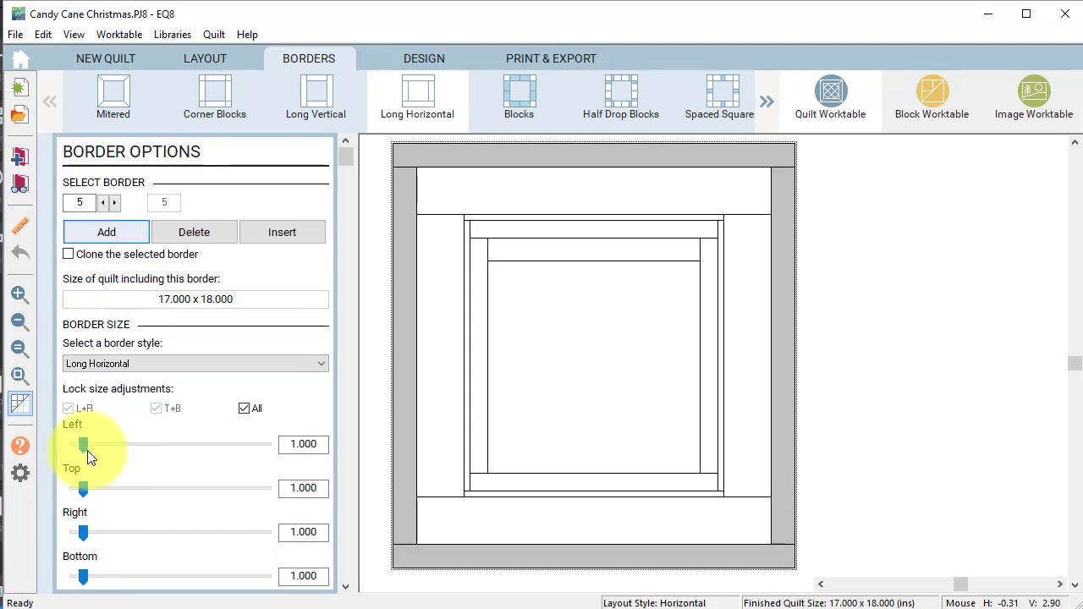
drag(85, 445, 75, 443)
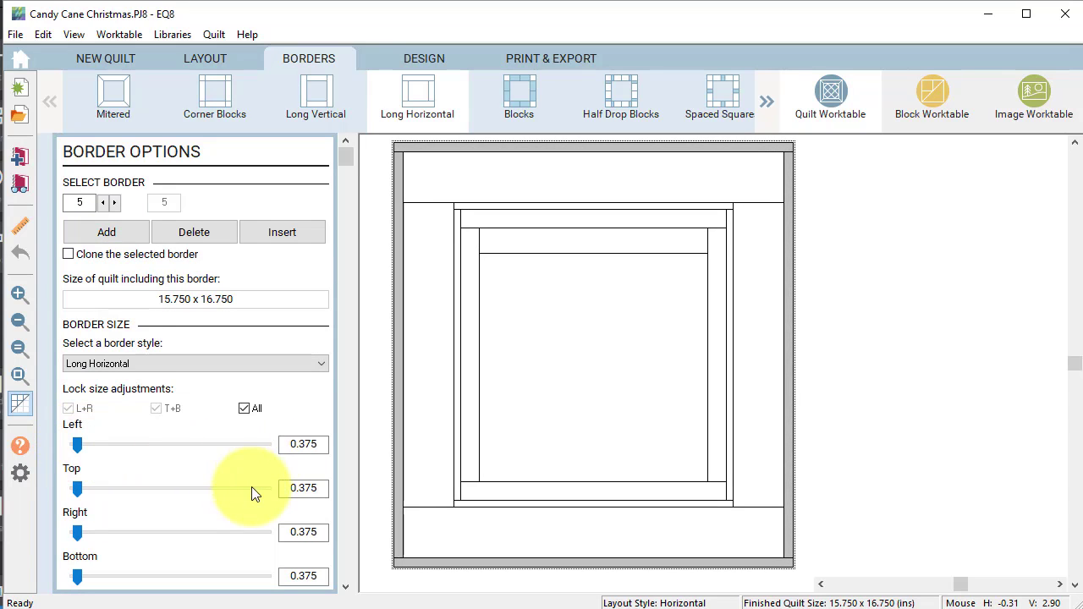
click(288, 234)
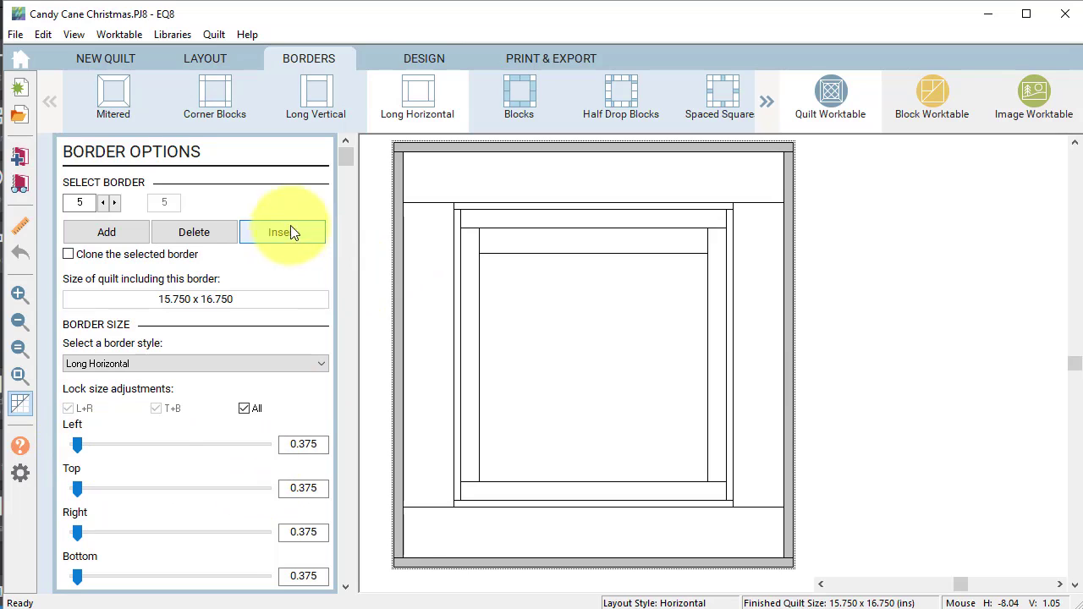
click(425, 59)
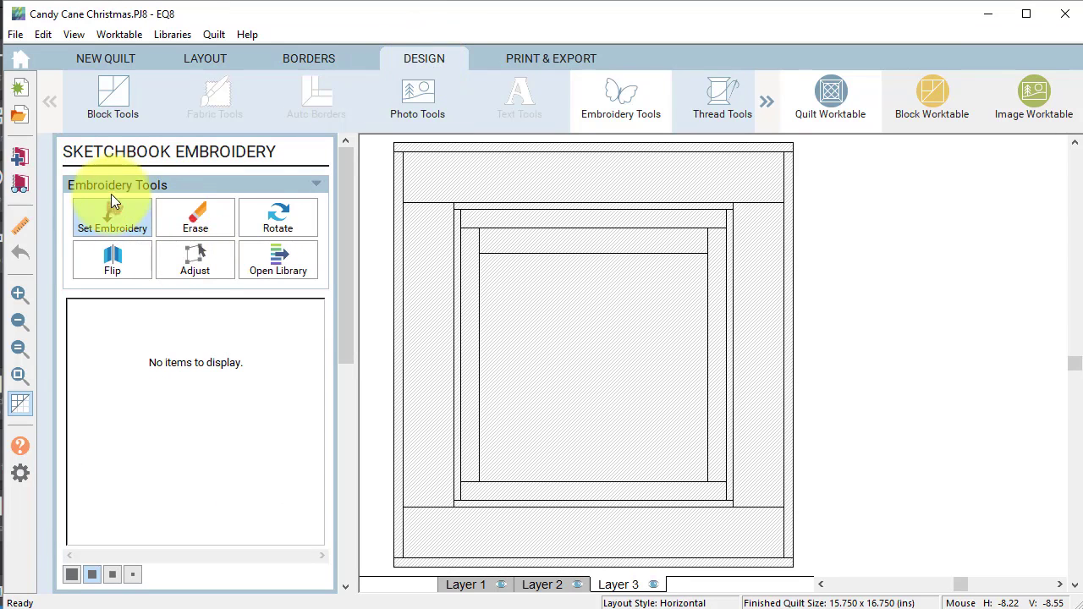
- Set the circular ornament block in the centre space on Layer 1 and the narrow stem block in the strip above it
click(110, 91)
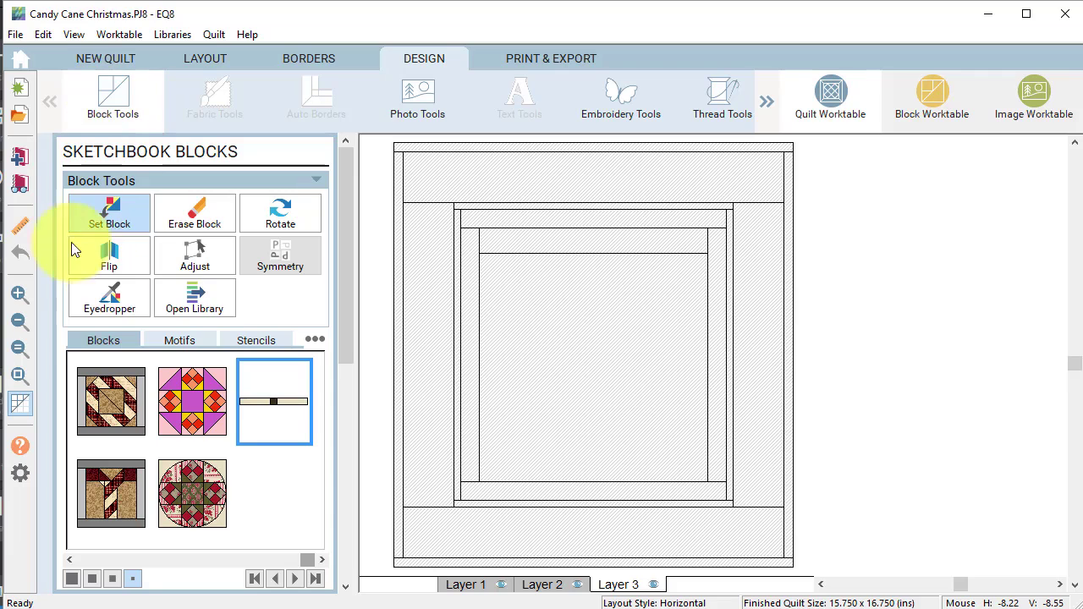
click(109, 211)
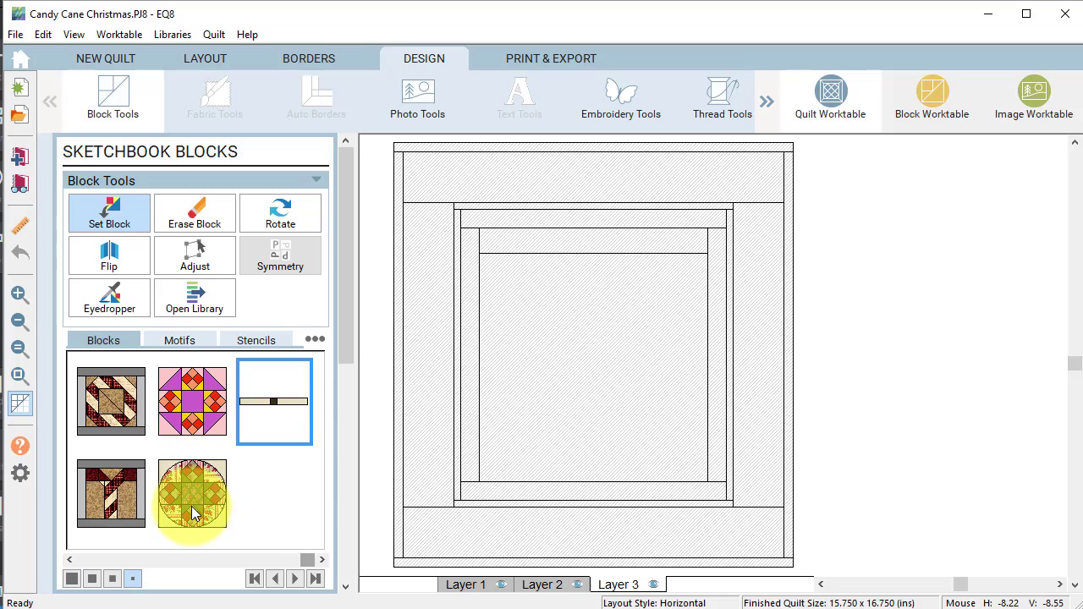
click(193, 507)
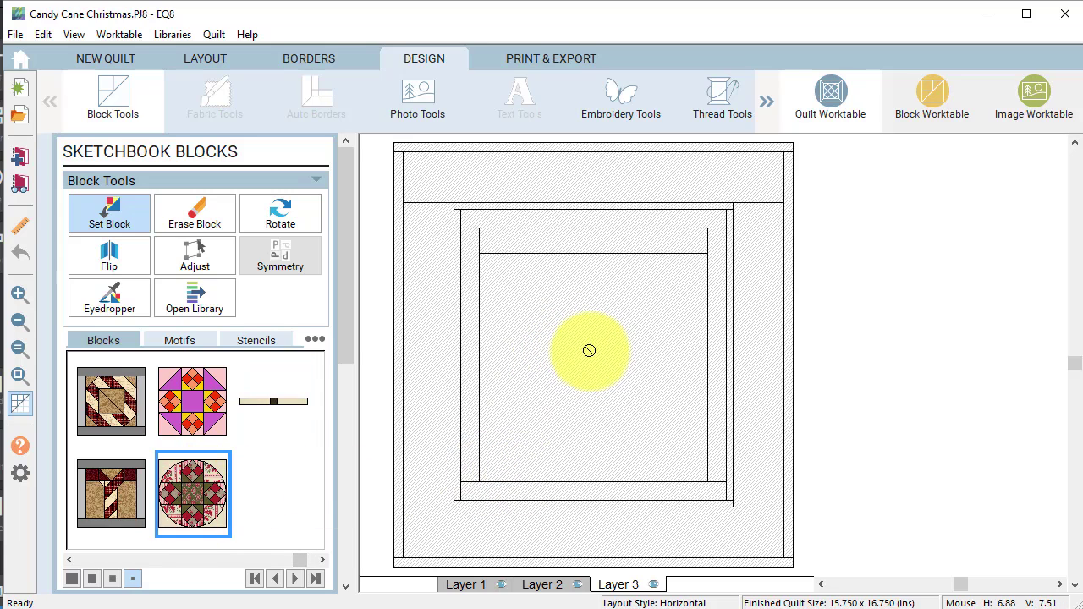
click(544, 358)
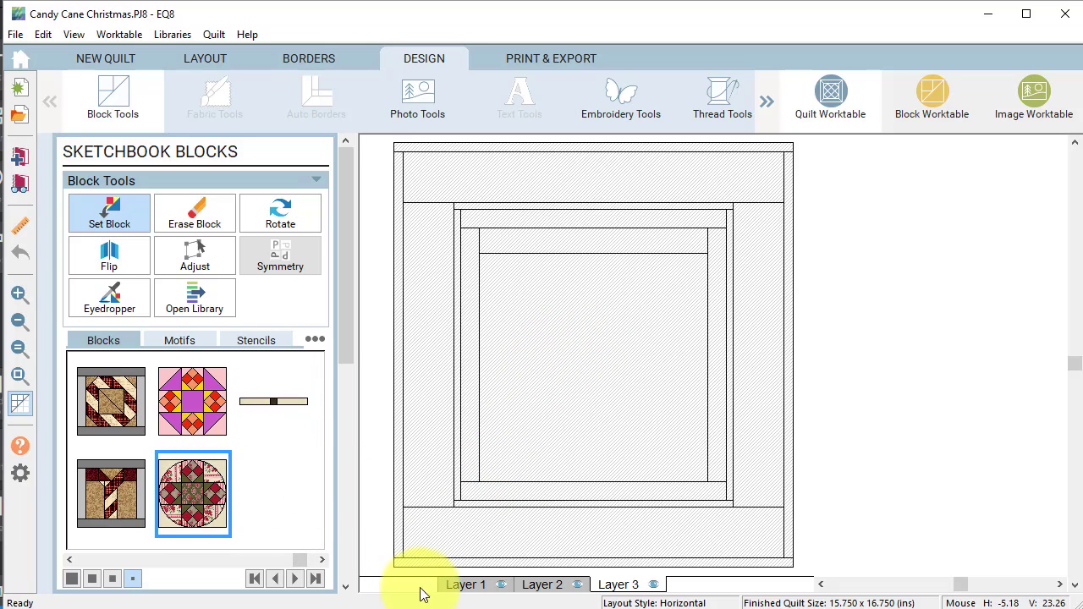
click(464, 584)
click(583, 364)
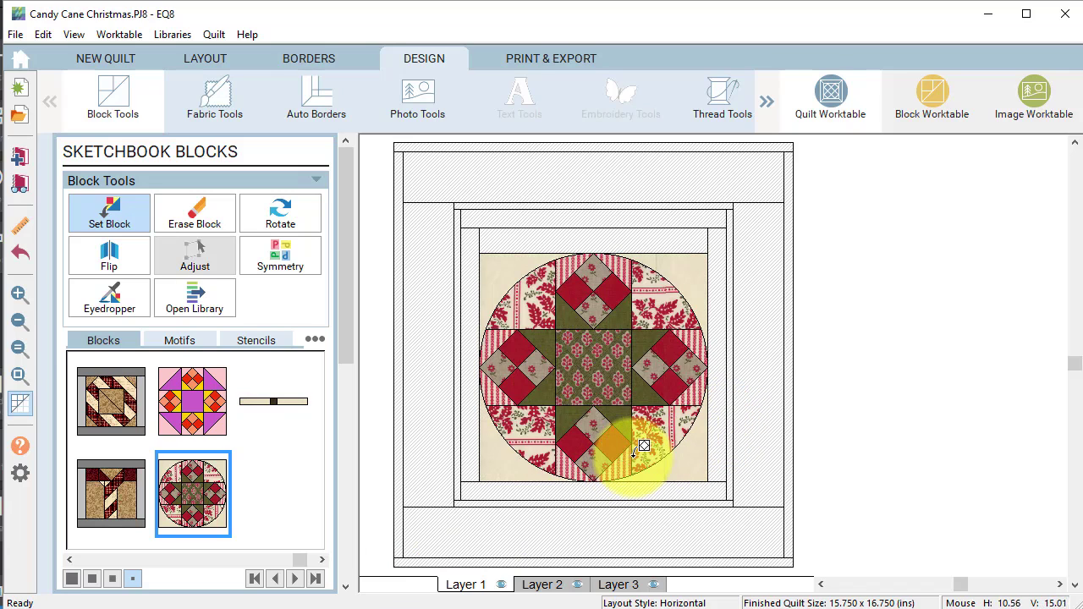
click(271, 410)
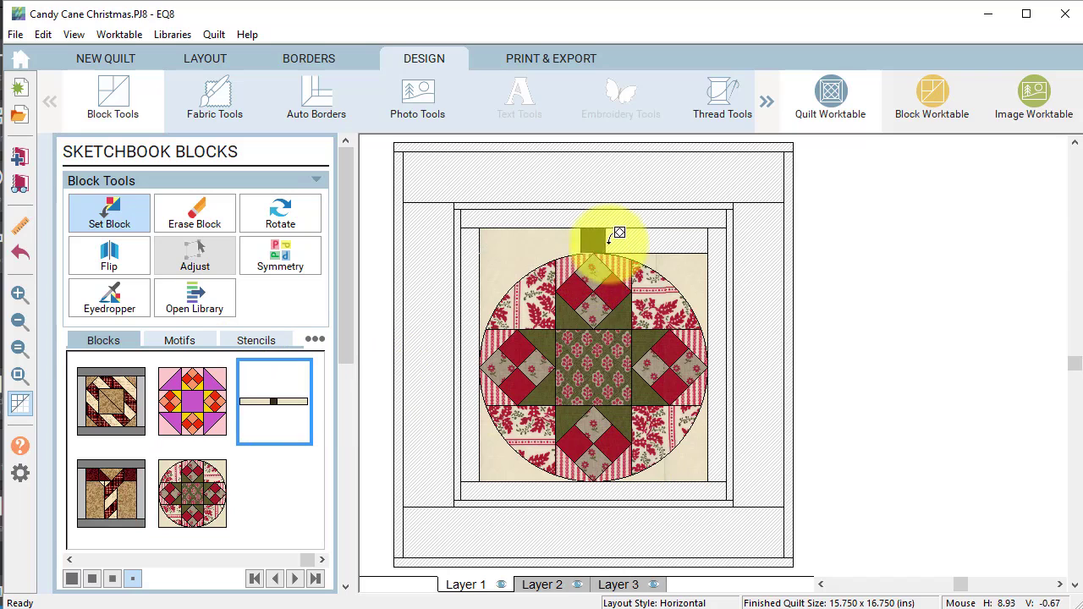
click(603, 239)
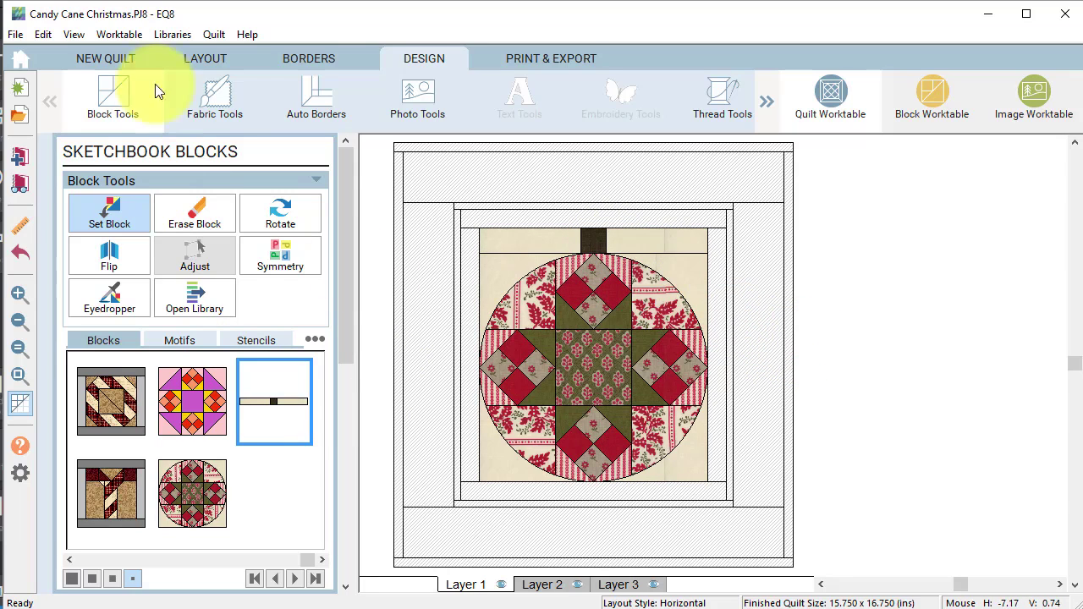
- Paint the outermost border in solid red and all sides of the wide border in the red-and-taupe leaf print
click(218, 96)
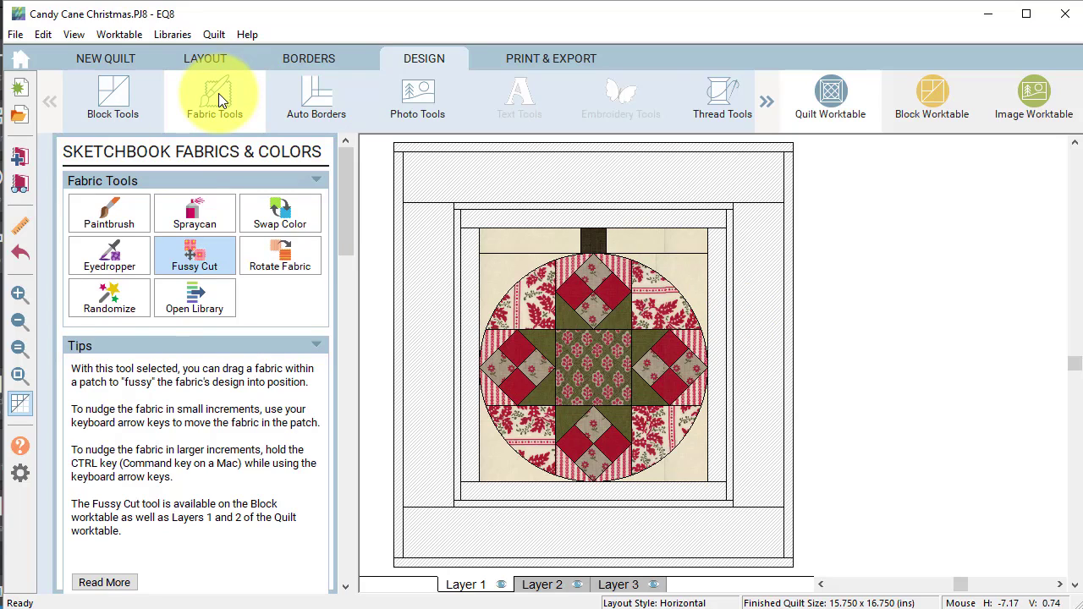
click(108, 211)
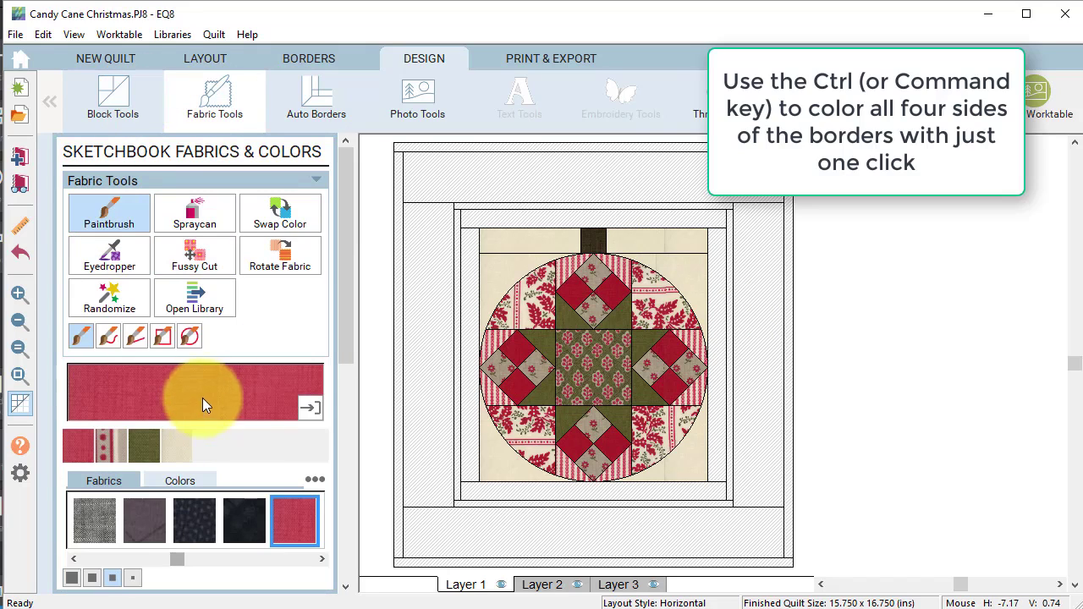
ctrl+click(618, 148)
click(105, 481)
click(427, 338)
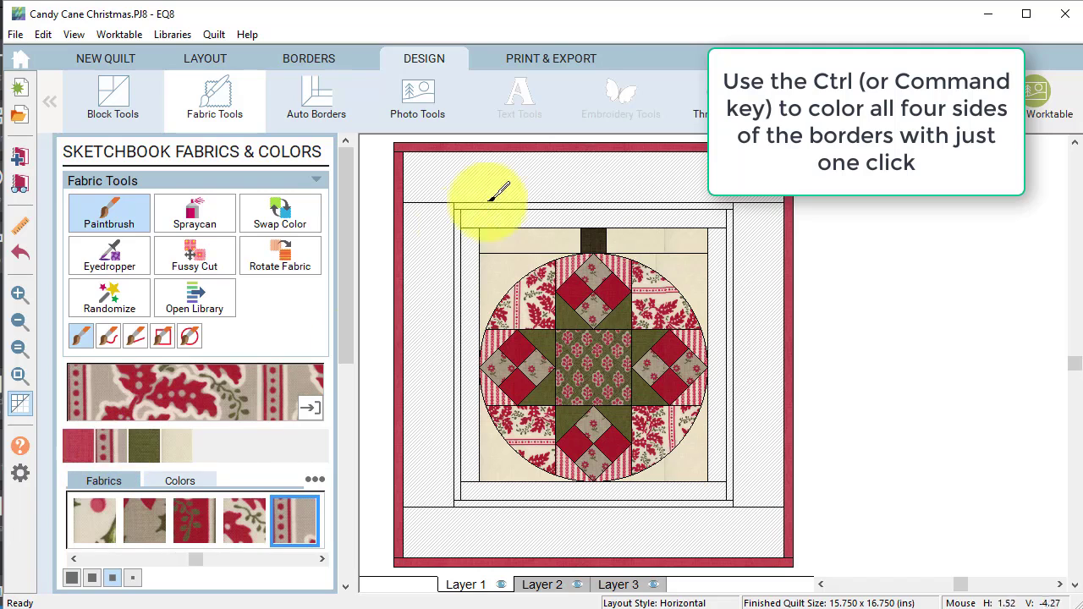
click(496, 181)
click(733, 285)
click(684, 522)
- Paint all sides of the narrow inner border in olive green and the border inside it in cream
click(143, 446)
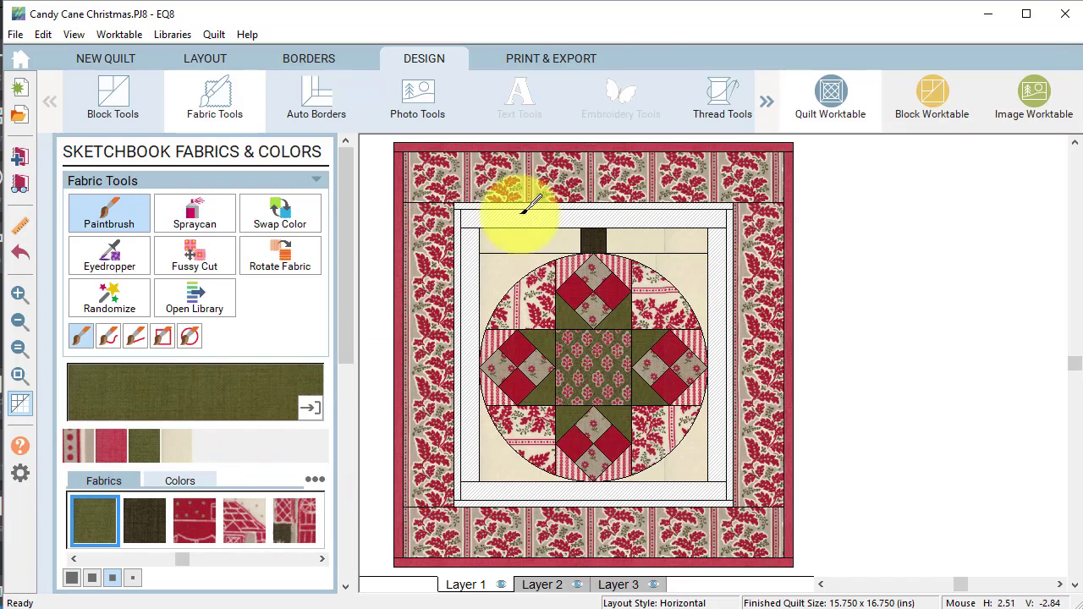
ctrl+click(519, 206)
click(176, 446)
ctrl+click(711, 264)
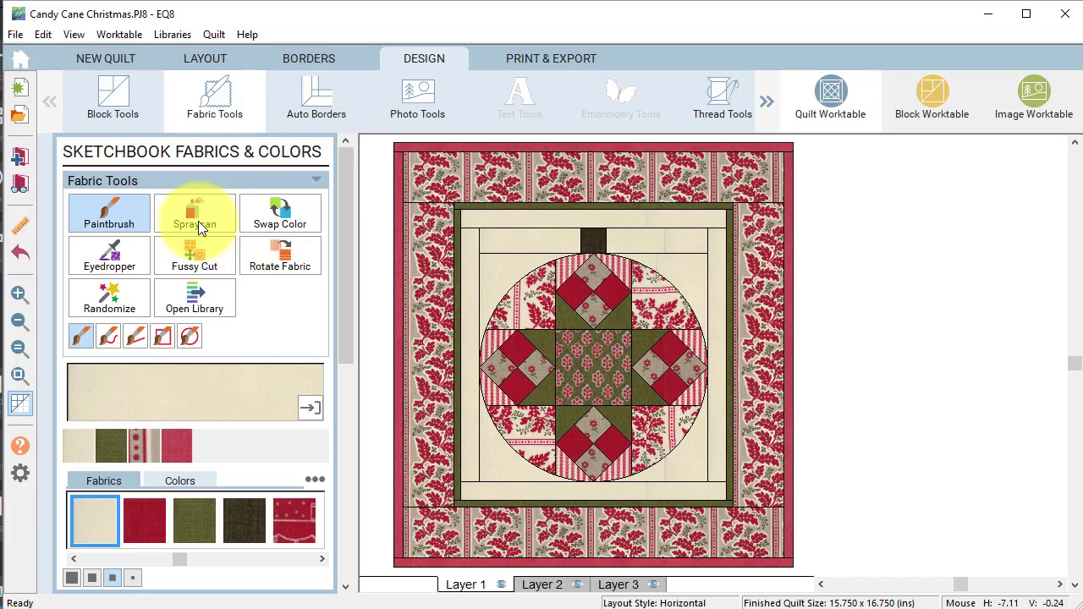
- Rotate the leaf print on the wide border's upper, right and lower sides so its stripes run lengthwise, facing the outer edge
click(281, 251)
click(592, 179)
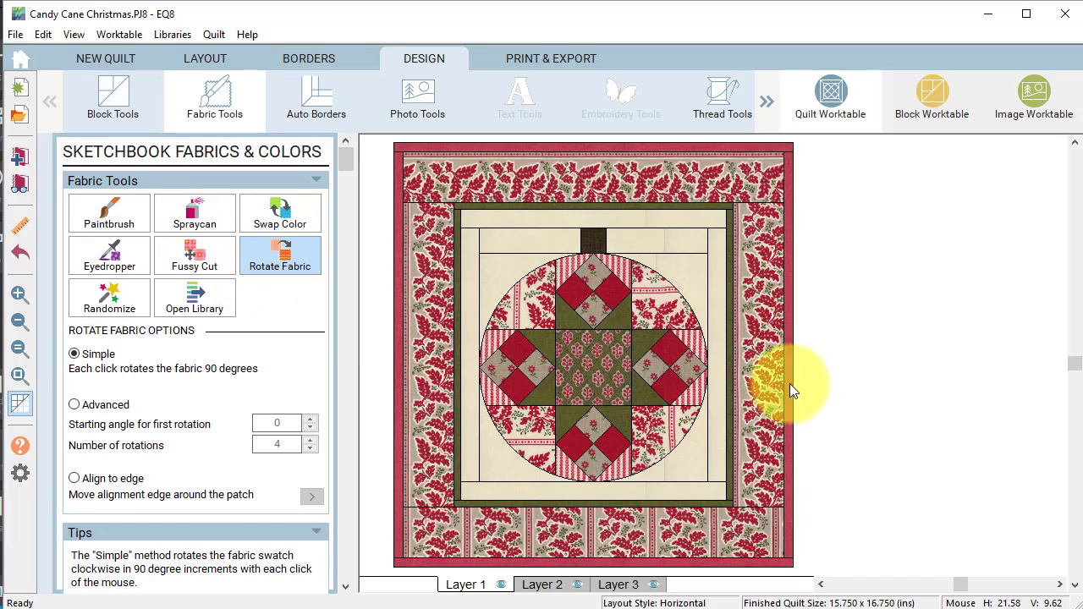
click(760, 390)
click(762, 387)
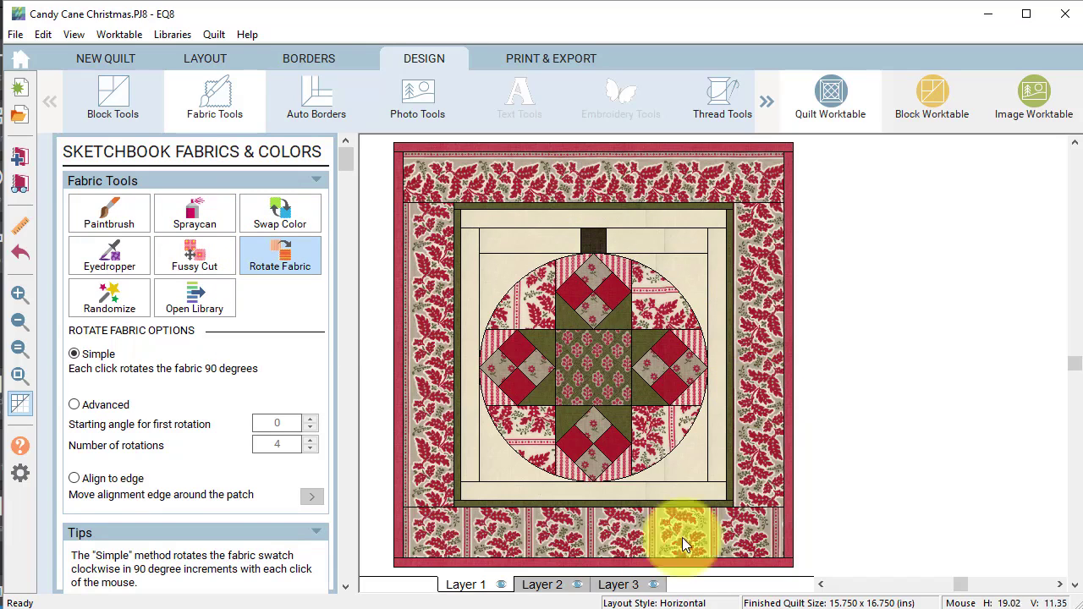
click(664, 548)
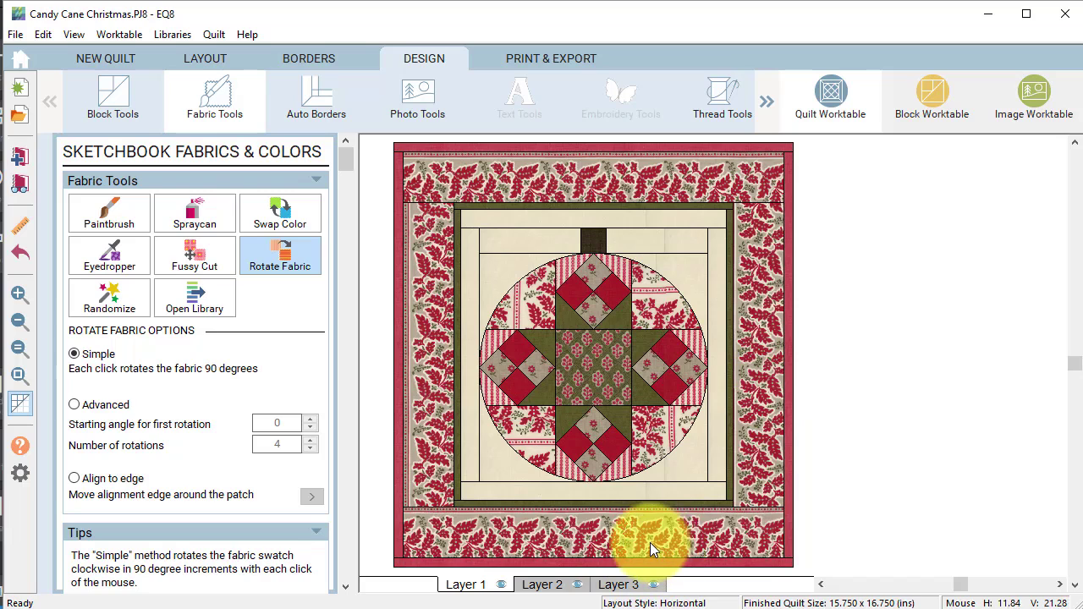
click(649, 542)
click(641, 537)
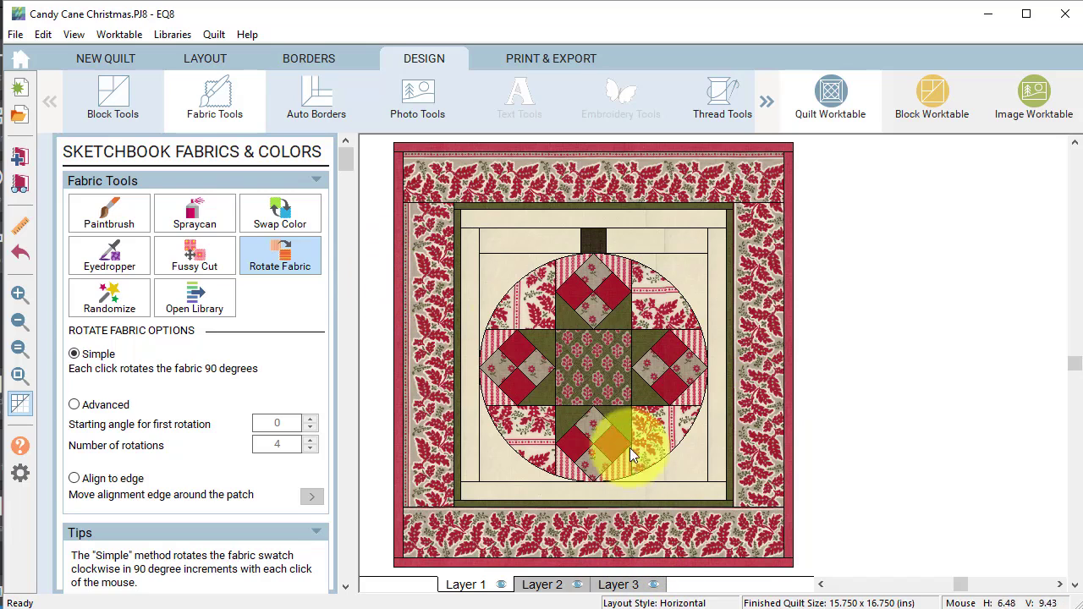
- Rotate the striped fabric in the patches at the circle's left and right ends so the stripes run horizontally
click(526, 292)
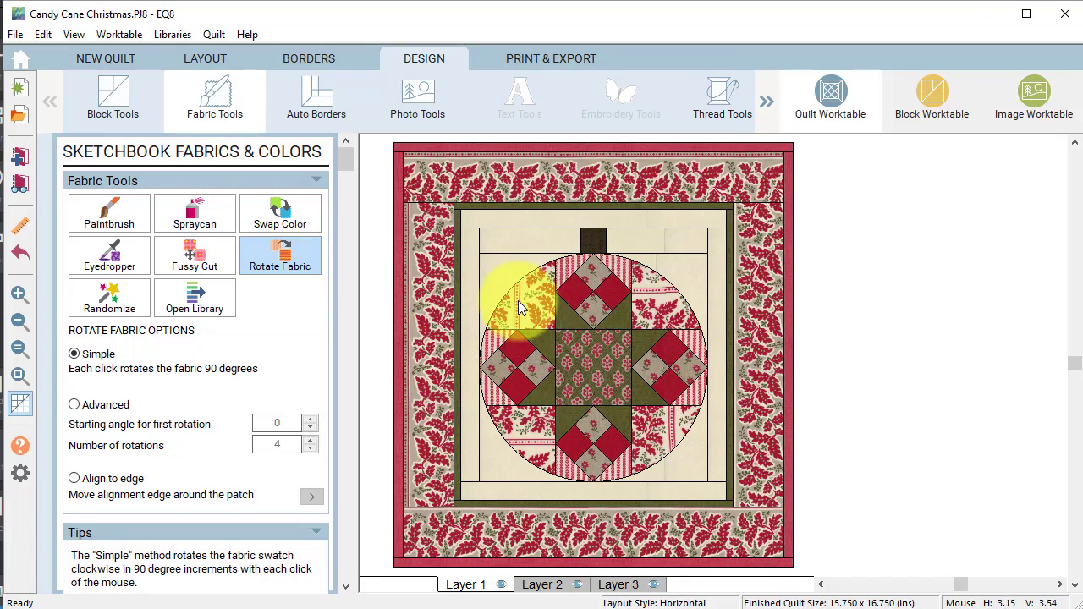
click(624, 292)
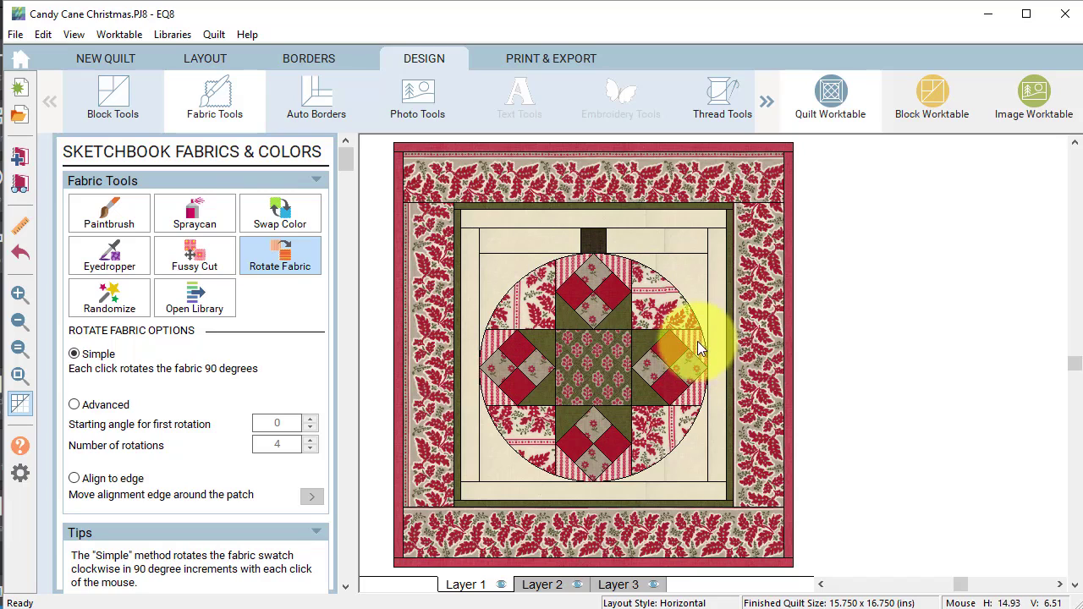
click(687, 373)
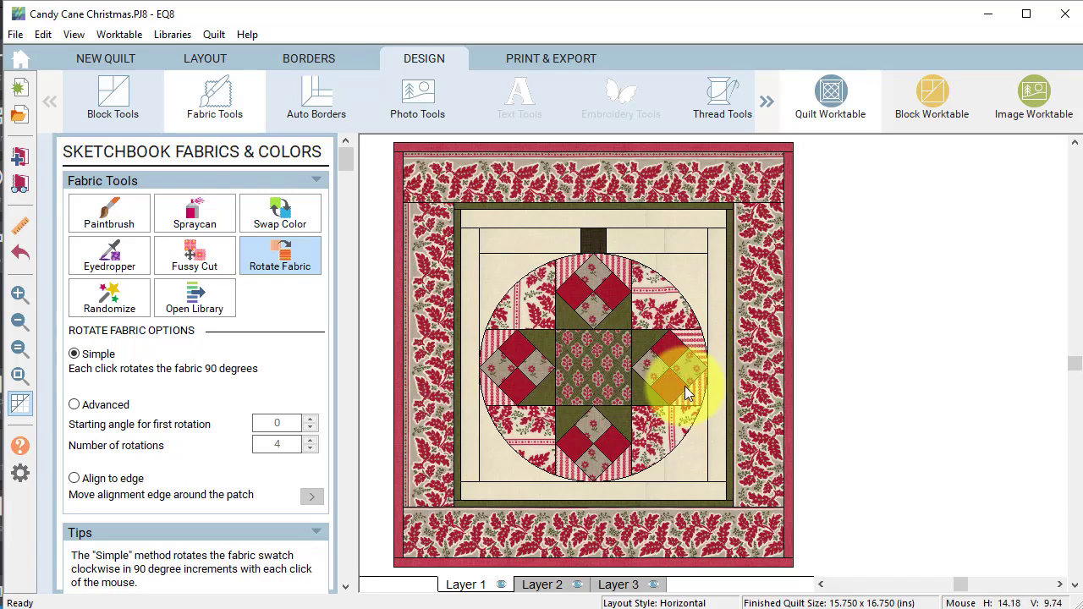
click(495, 401)
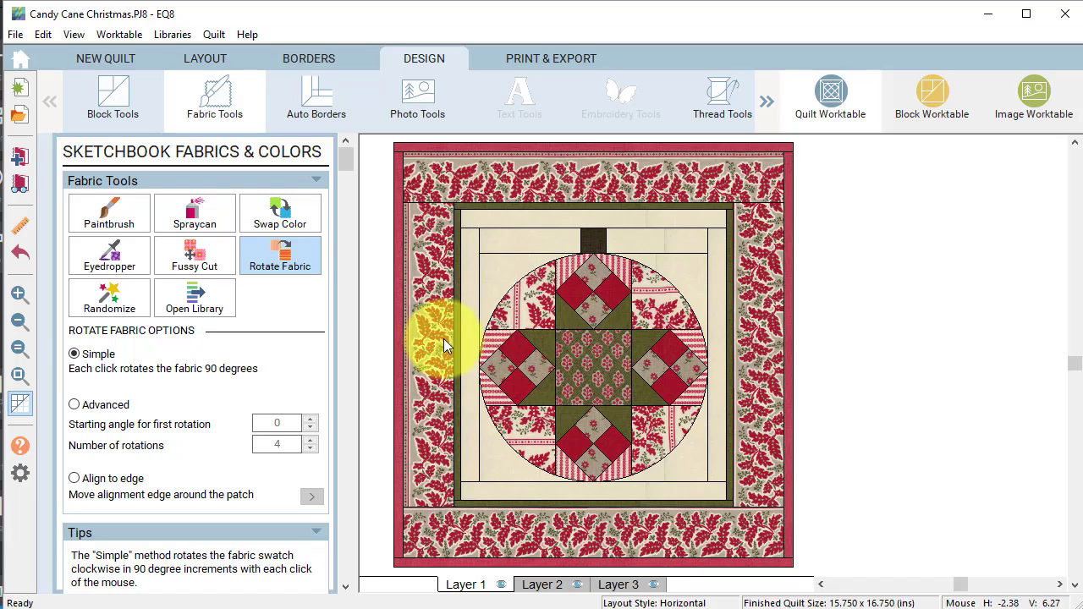
- Fussy cut the leaf print in the wide border's right, lower and left sides to reposition the printed stripe
click(195, 254)
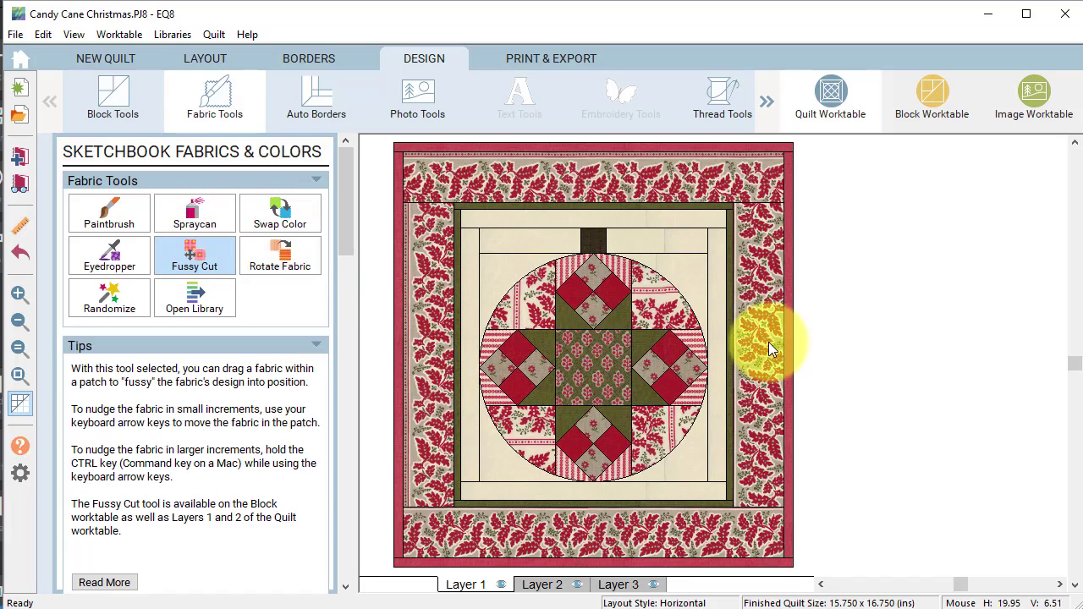
drag(765, 338, 755, 351)
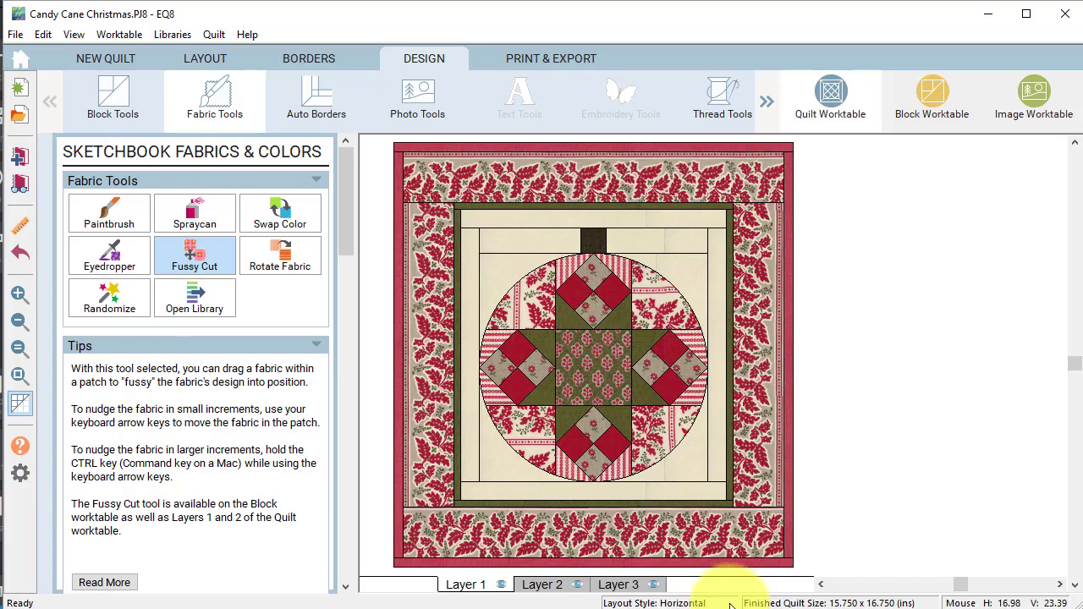
drag(682, 541, 683, 532)
drag(423, 334, 425, 338)
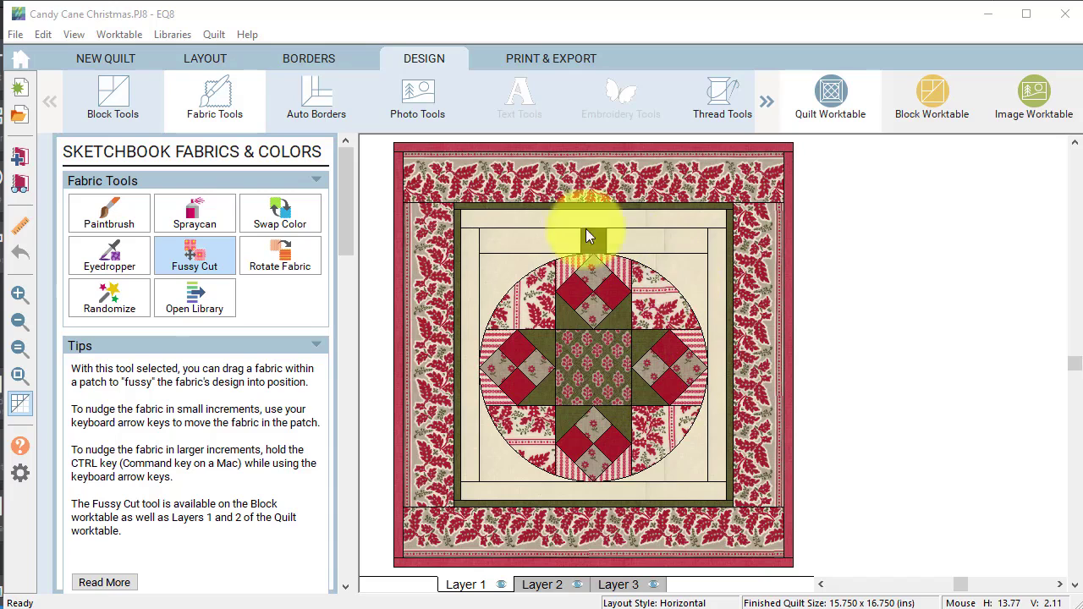
- Preview printable templates for the centre block at its quilt size, with the 0.25 inch seam allowance printed
click(557, 62)
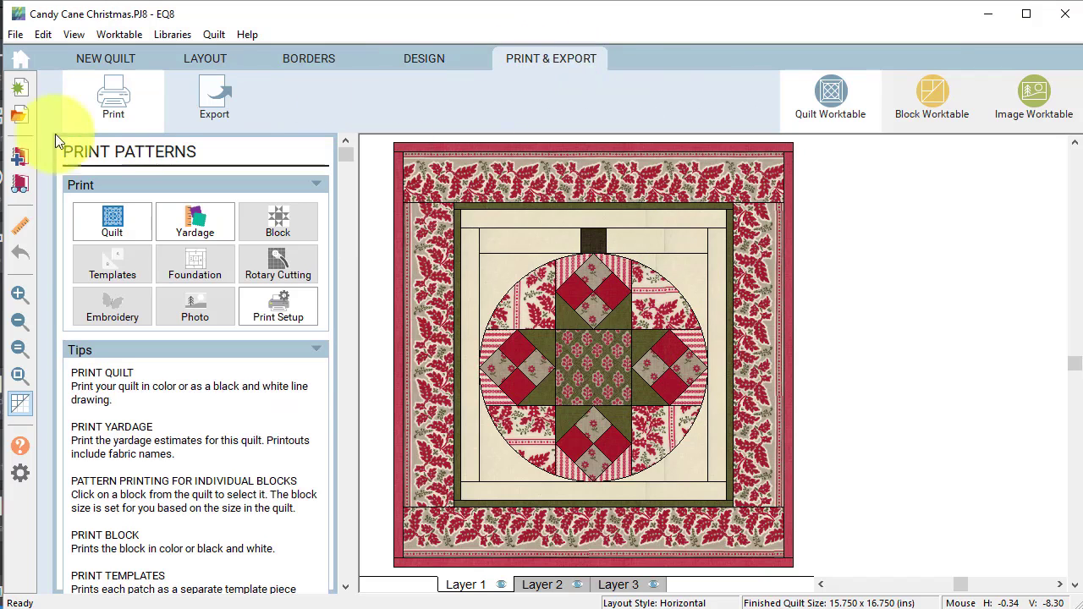
mouse_move(530, 337)
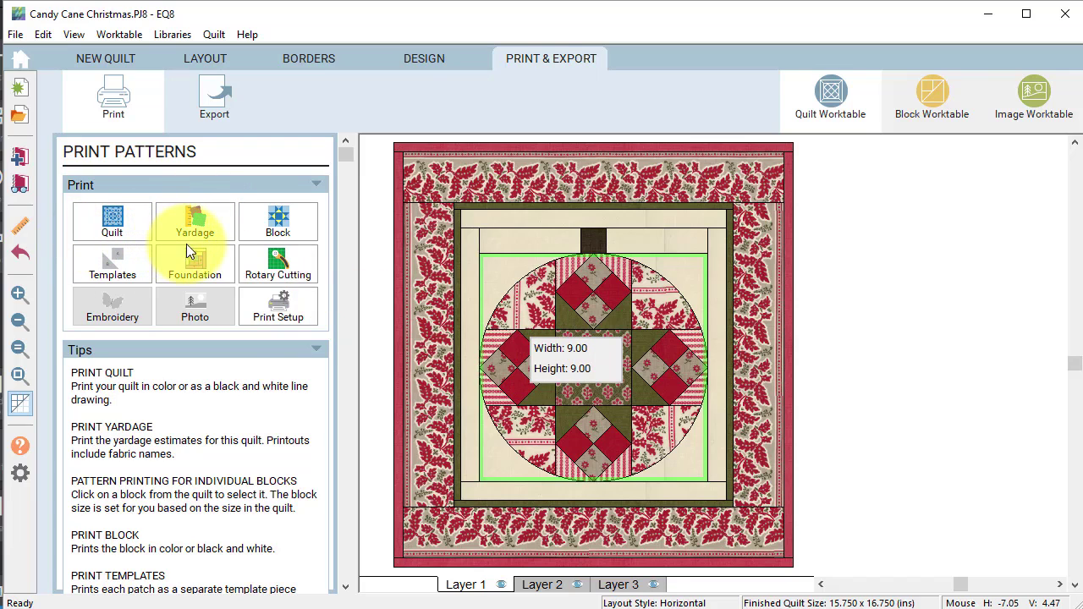
click(110, 267)
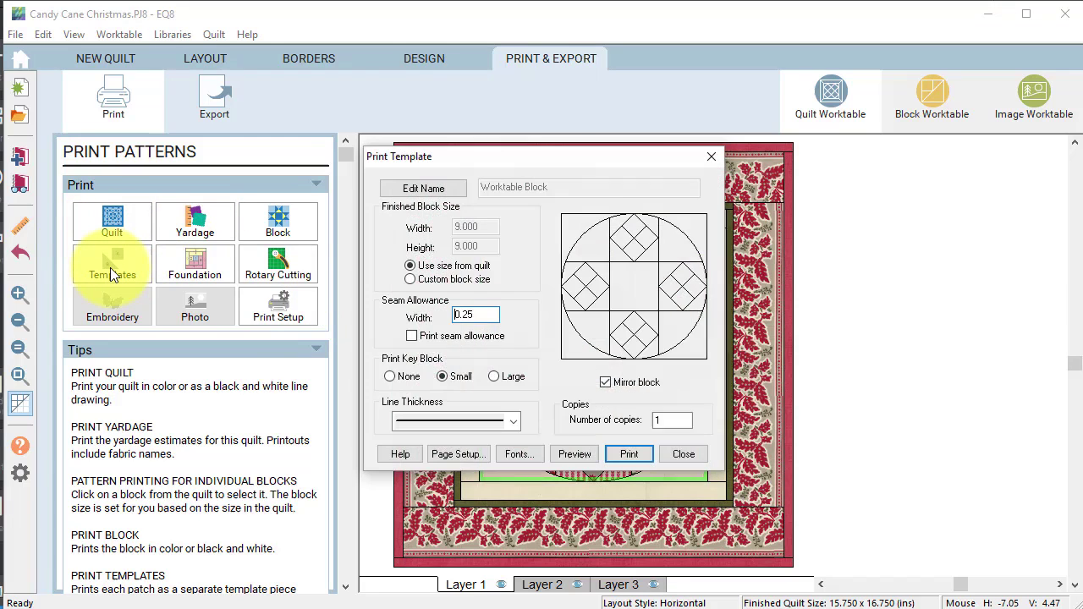
click(412, 336)
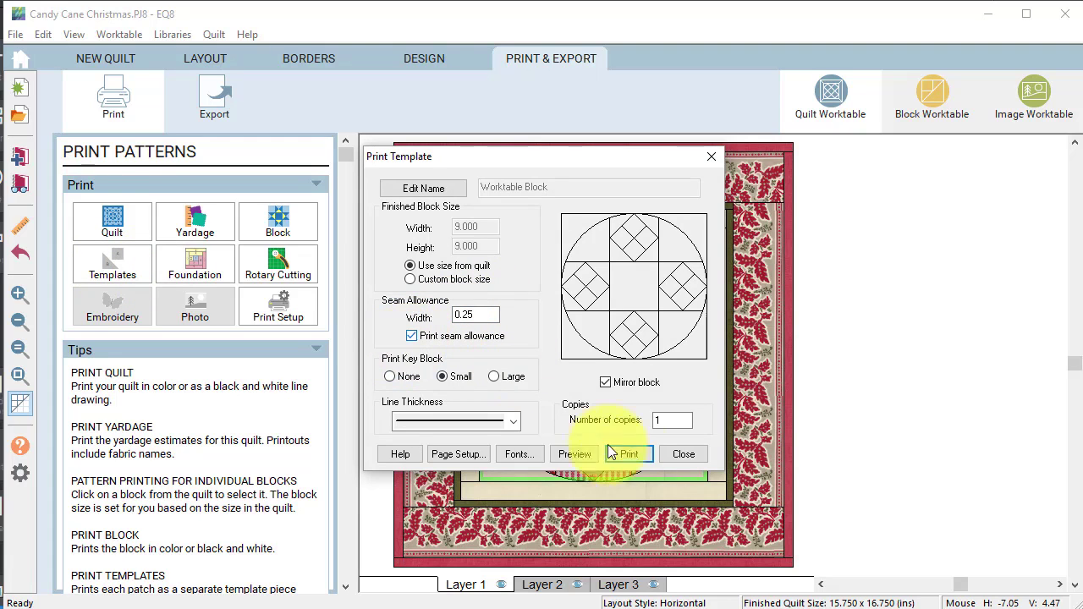
click(575, 454)
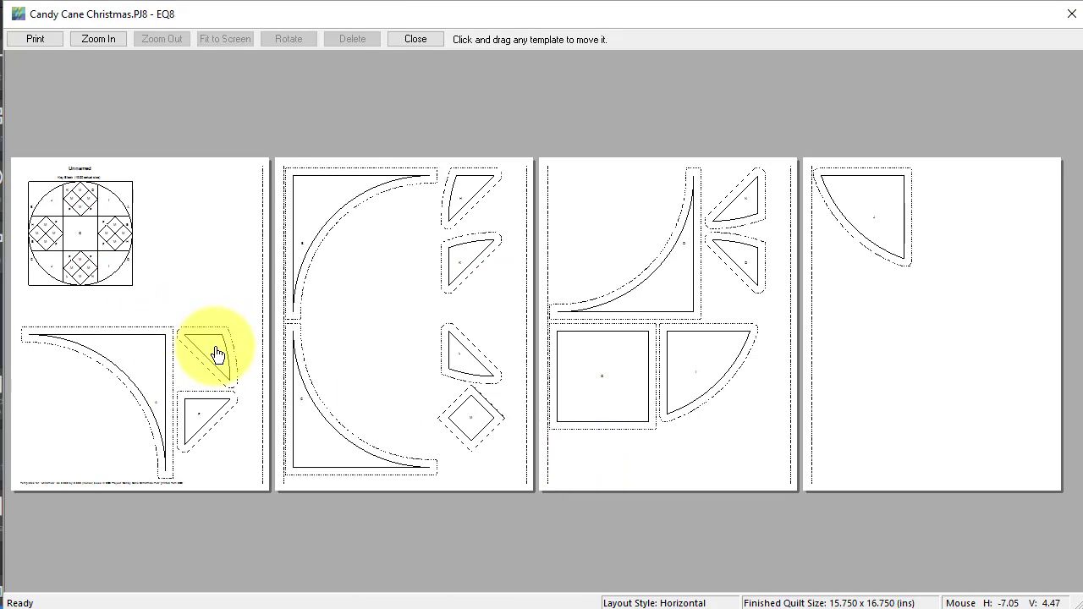
- Delete templates I, J, O, N and G from the print preview
click(720, 377)
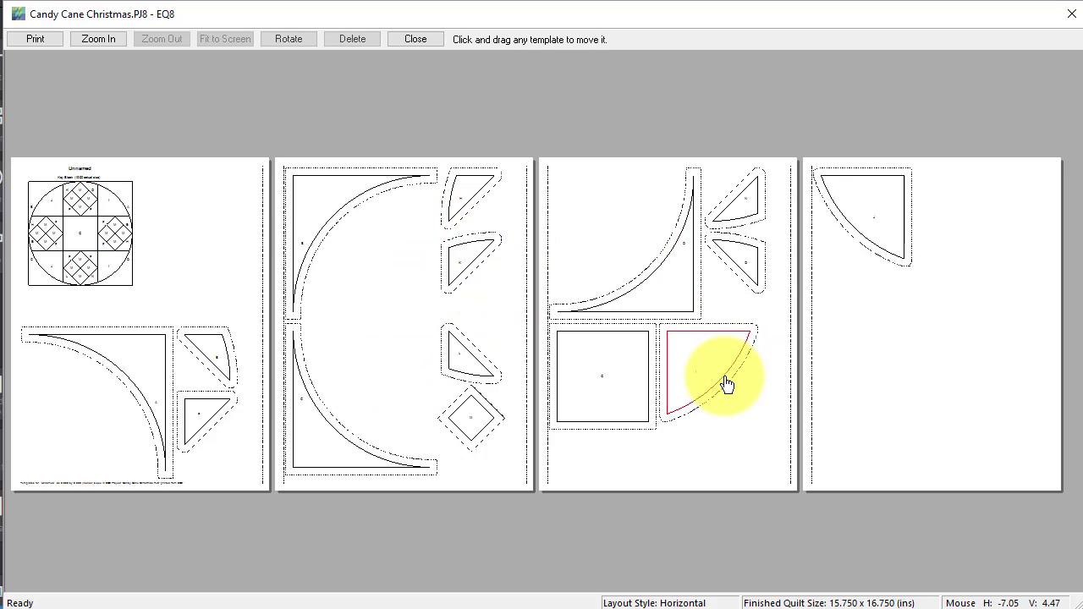
mouse_move(565, 608)
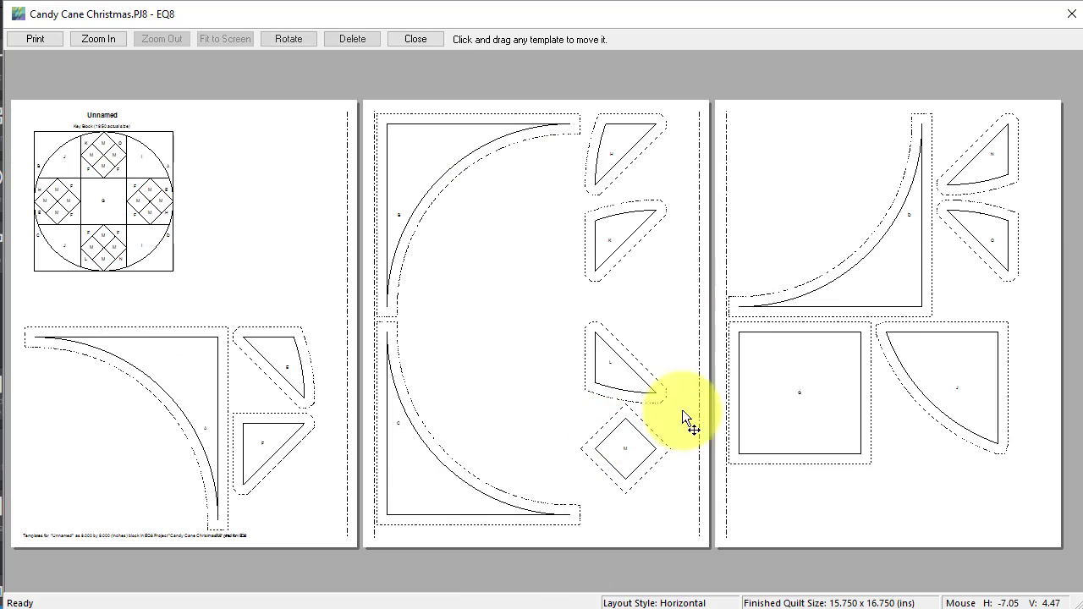
click(980, 330)
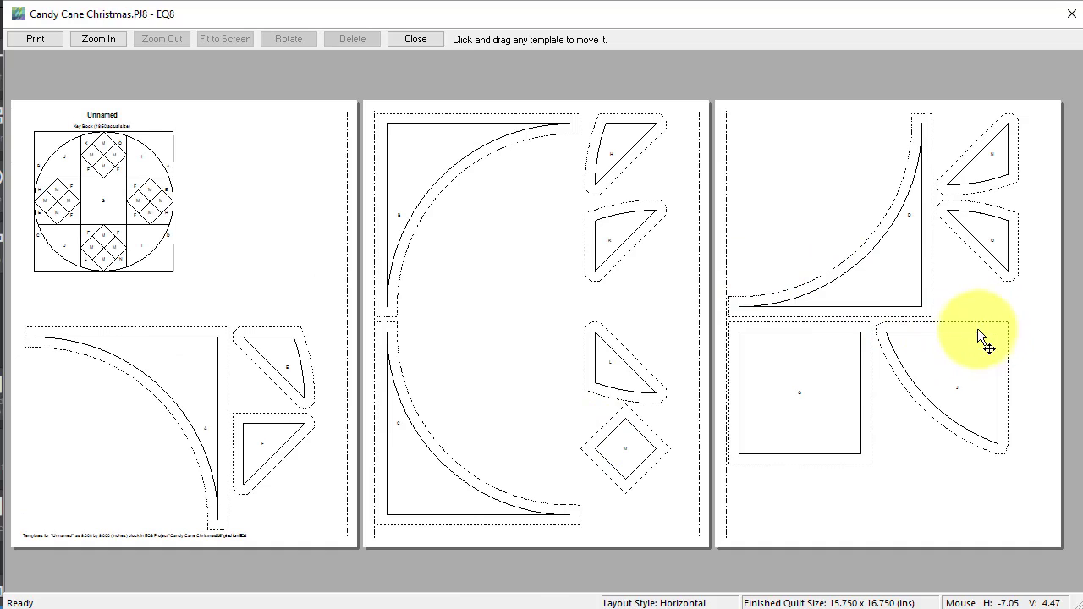
key(Delete)
click(992, 256)
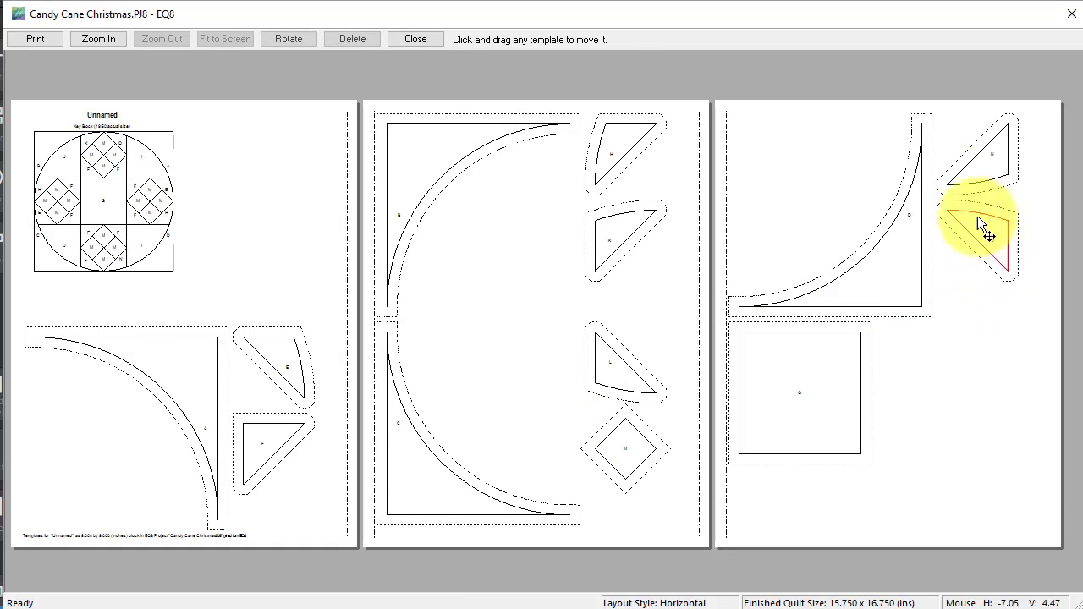
key(Delete)
click(981, 178)
key(Delete)
click(837, 331)
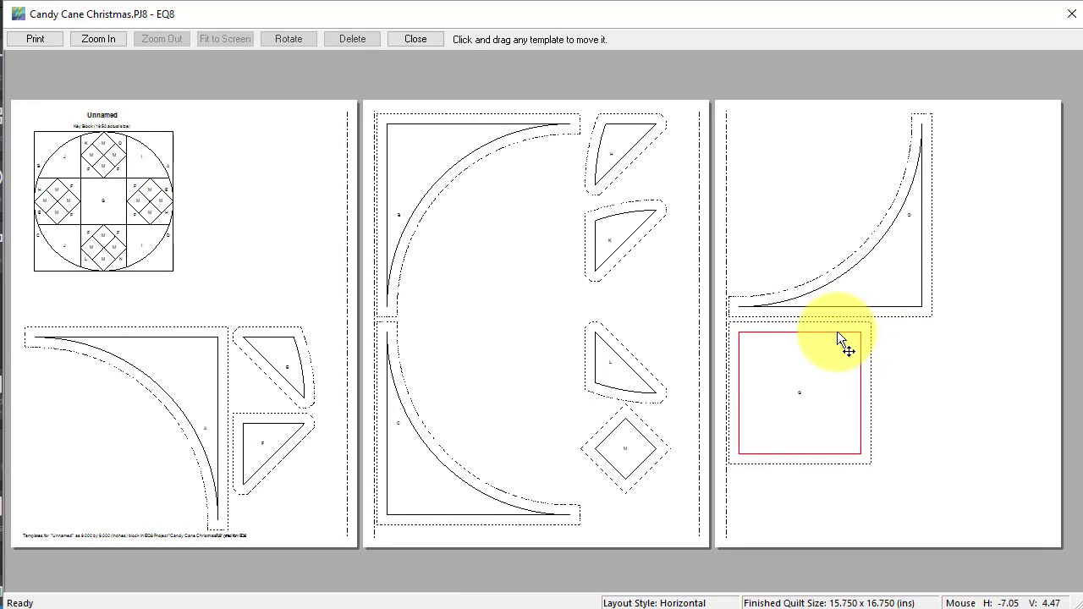
key(Delete)
- Delete small templates M, L, K, H, E and F and corner template A from the print preview
click(637, 415)
key(Delete)
click(616, 394)
key(Delete)
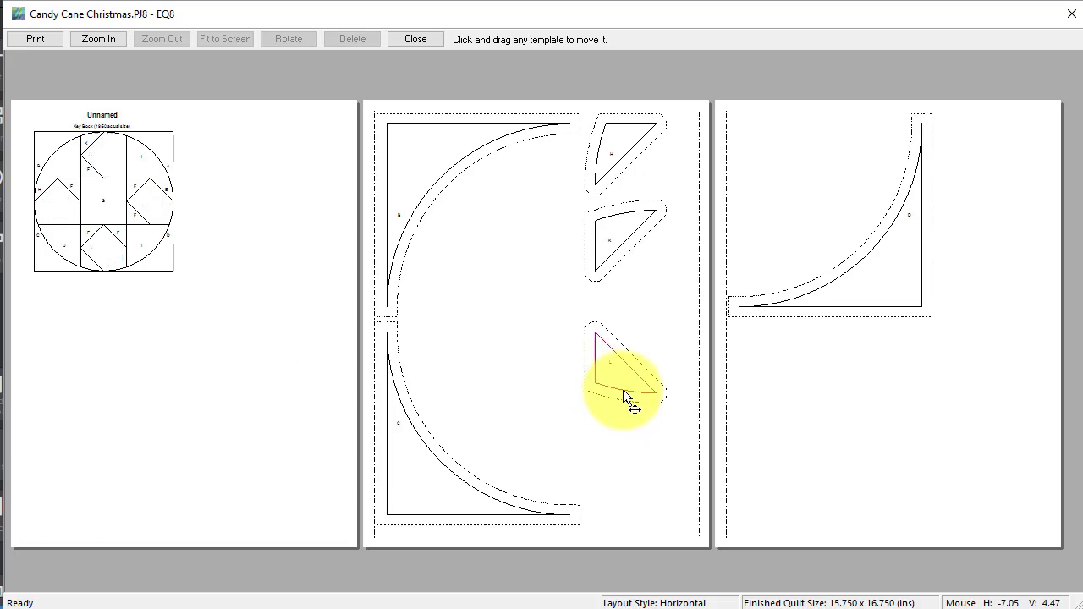
click(625, 260)
key(Delete)
- Delete the remaining small templates and gather corner templates A, B, C and D together on the first page
click(390, 408)
key(Delete)
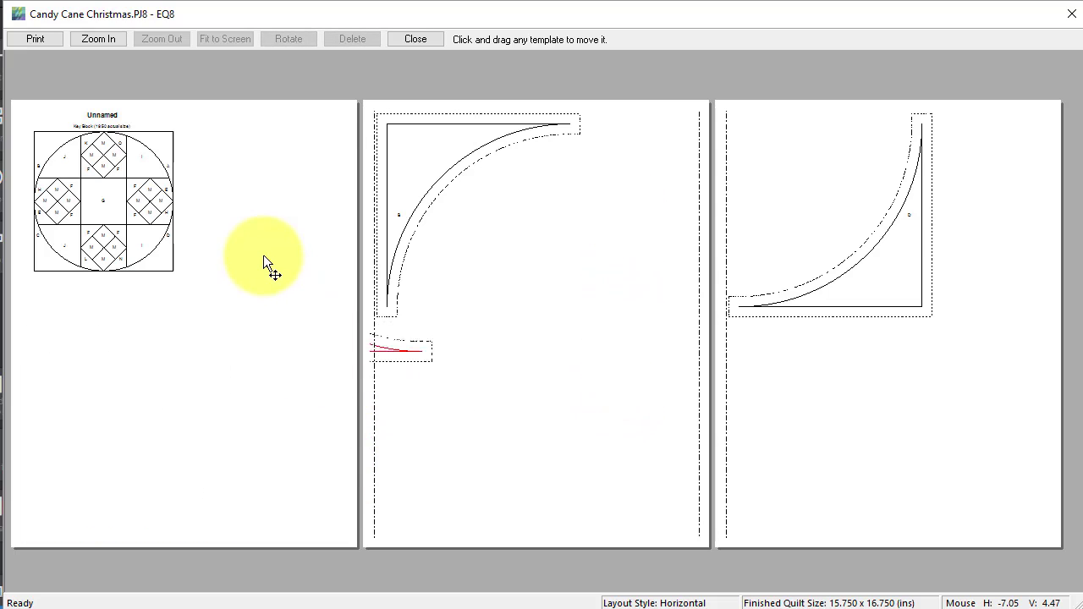
click(139, 449)
key(Delete)
drag(90, 452, 176, 353)
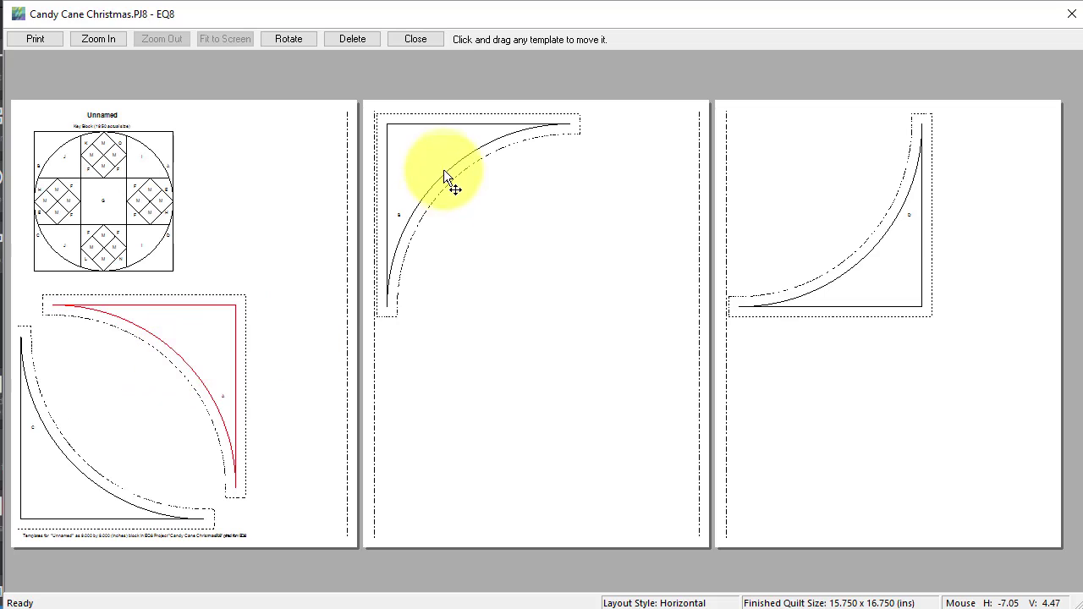
drag(453, 172, 243, 163)
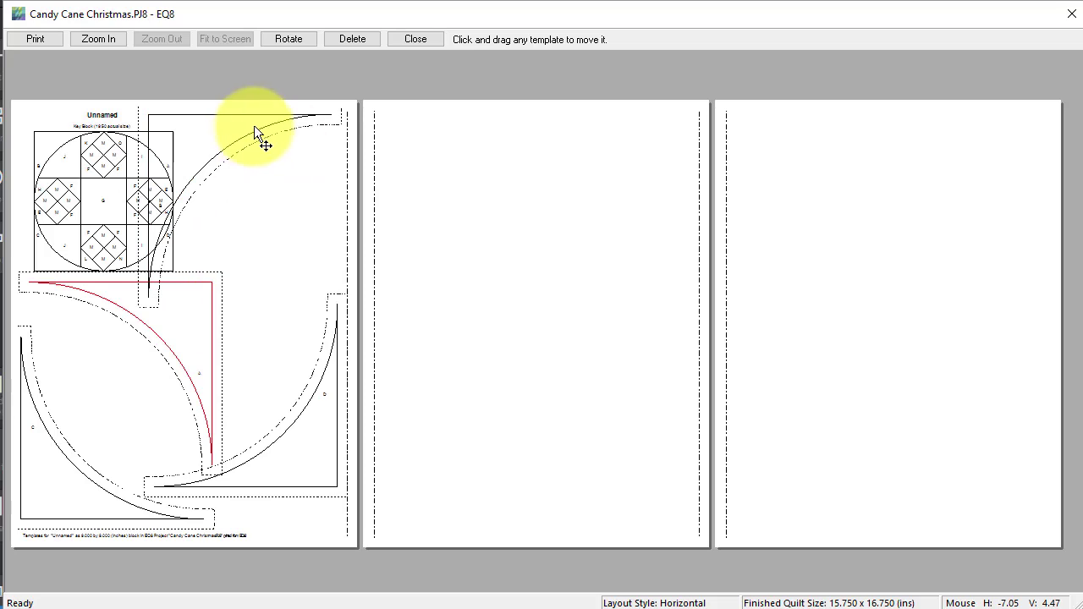
- Rotate corner template B a quarter turn clockwise and place it beside the key block, above template D
click(295, 38)
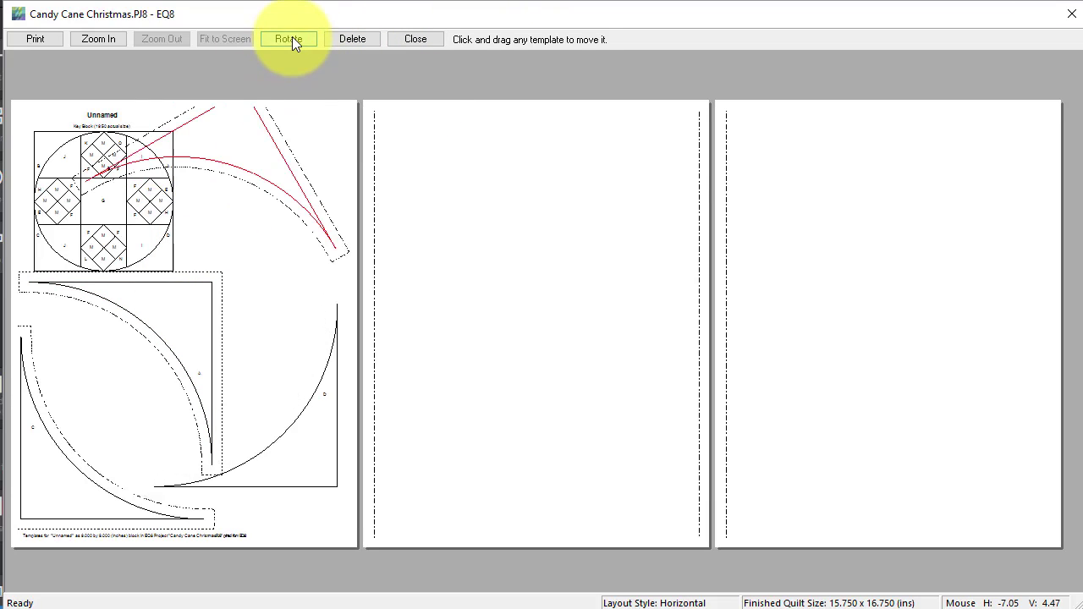
click(292, 37)
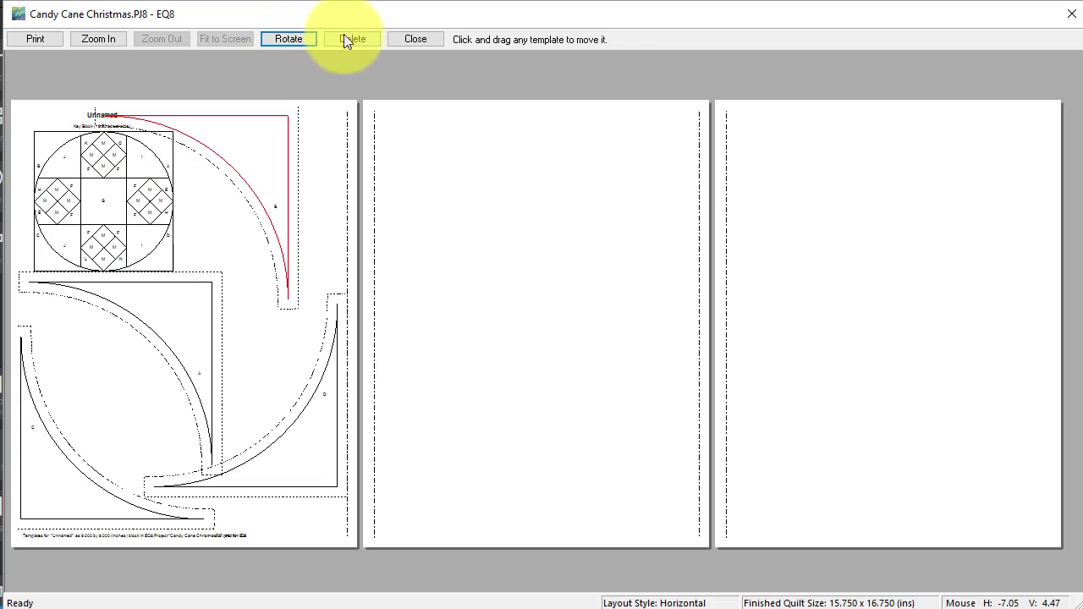
drag(237, 171, 283, 167)
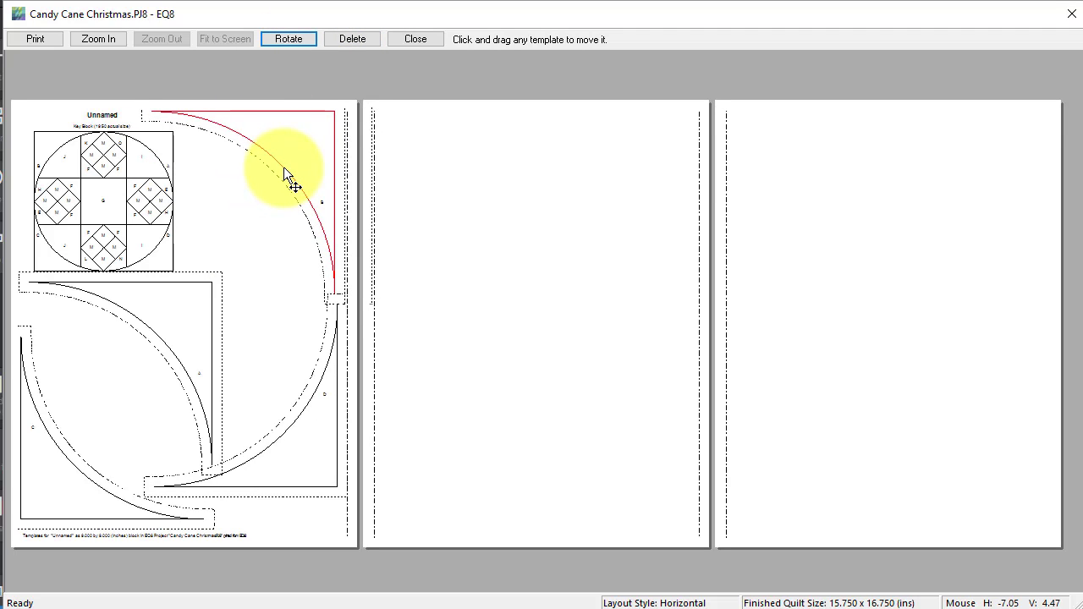
- Rotate corner template A a quarter turn clockwise, nest it among the other three on the first page, and exit template printing
drag(197, 332, 251, 284)
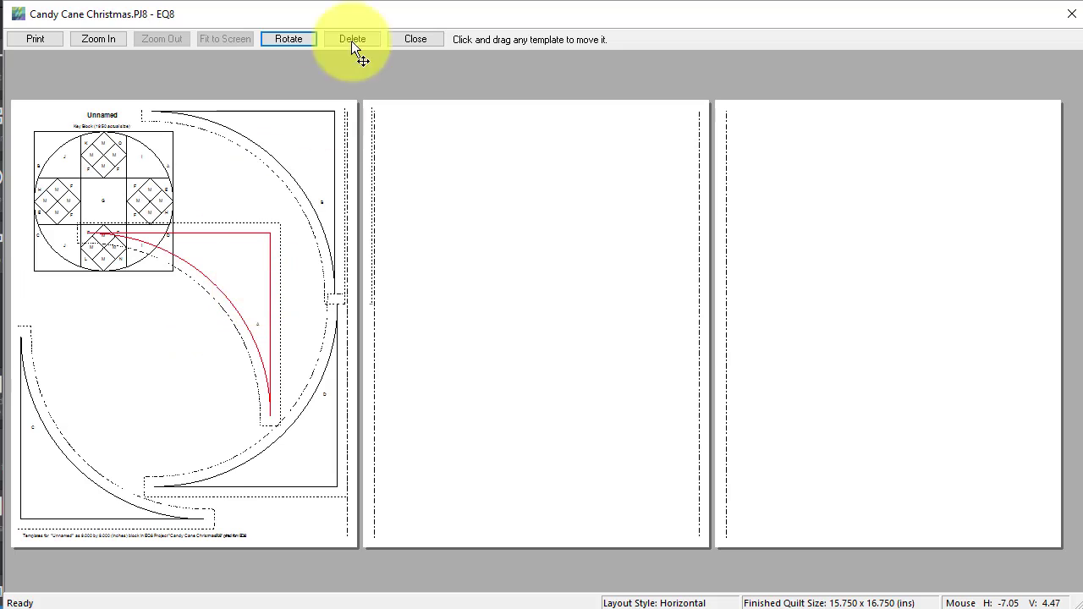
click(297, 37)
click(297, 37)
click(297, 37)
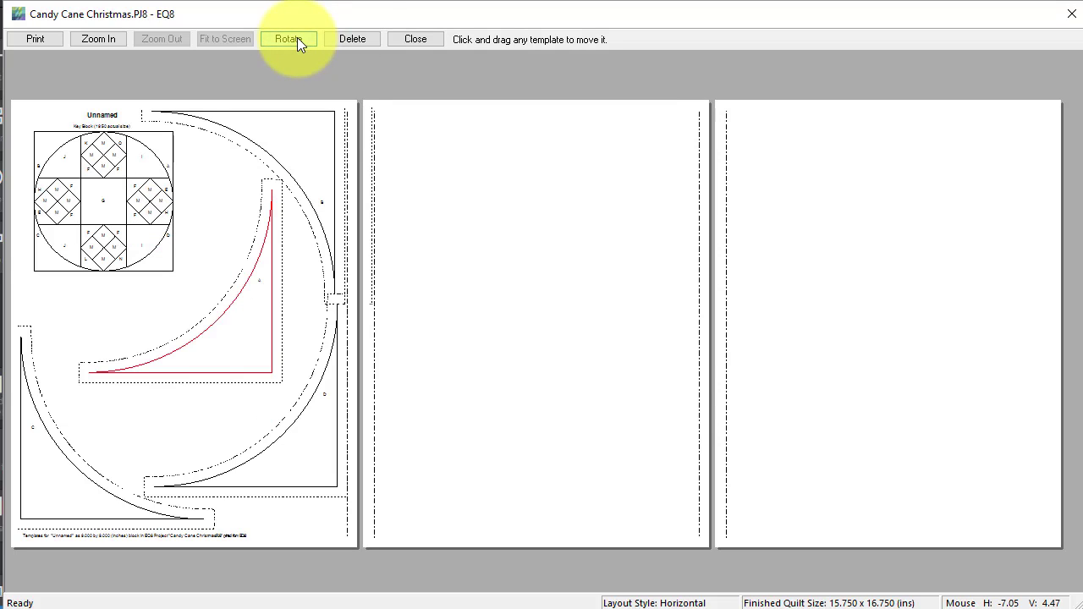
drag(216, 341, 194, 364)
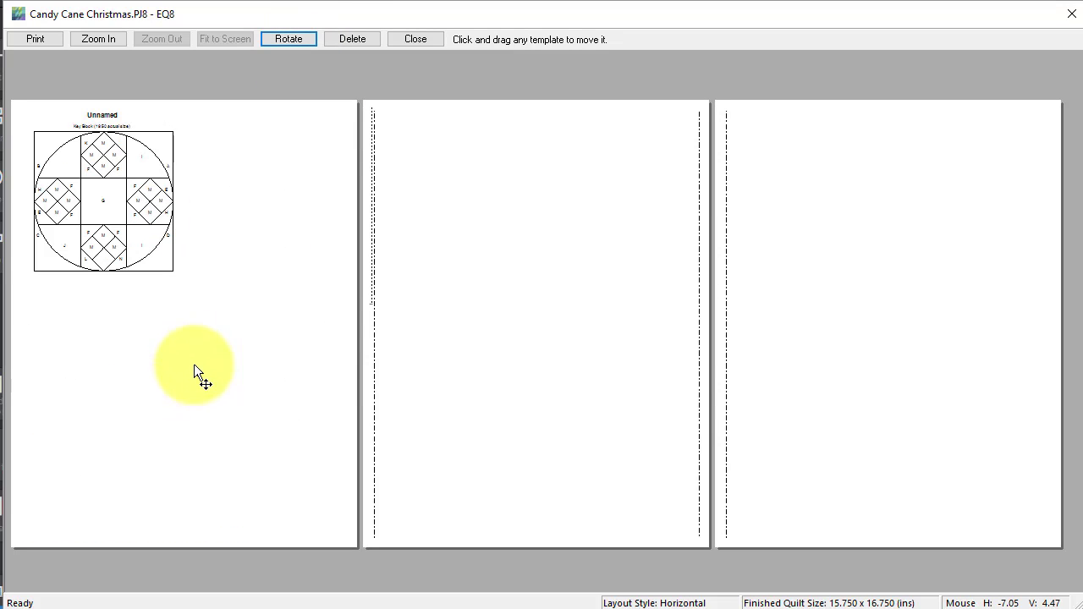
drag(294, 183, 273, 188)
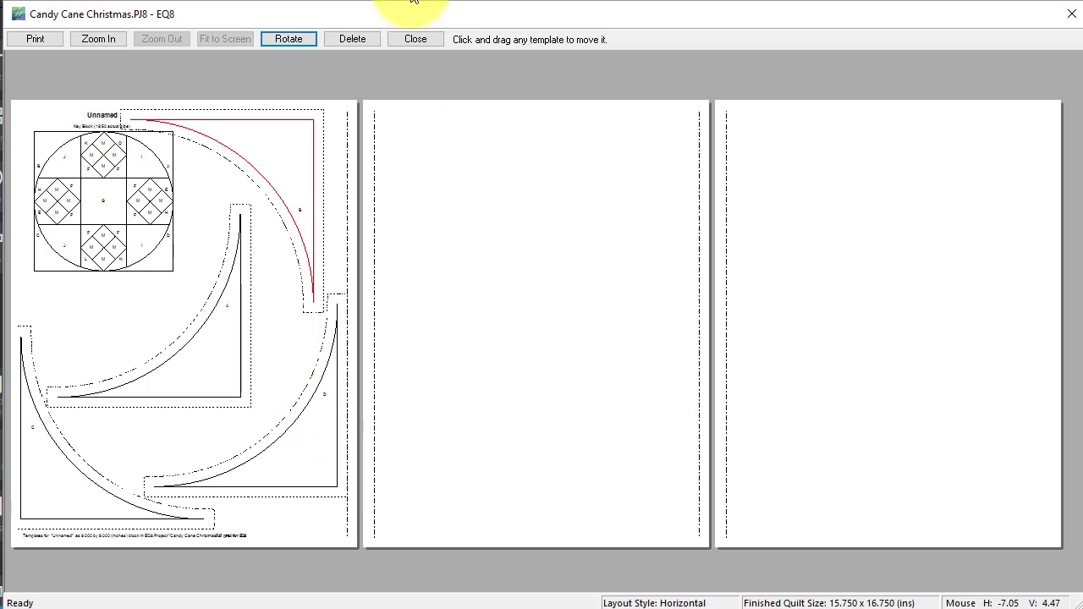
click(415, 40)
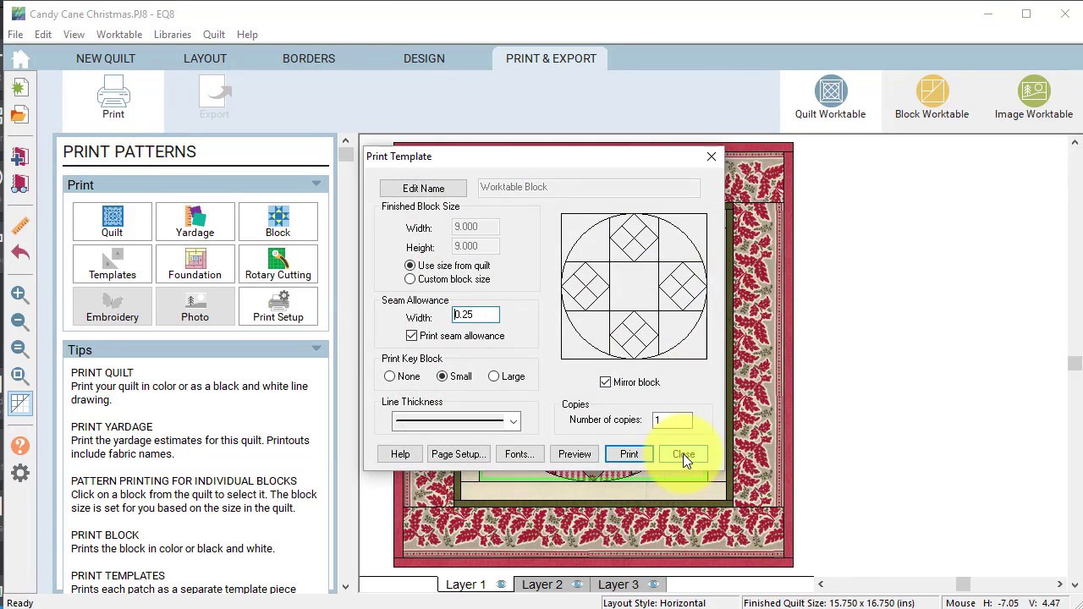
click(683, 455)
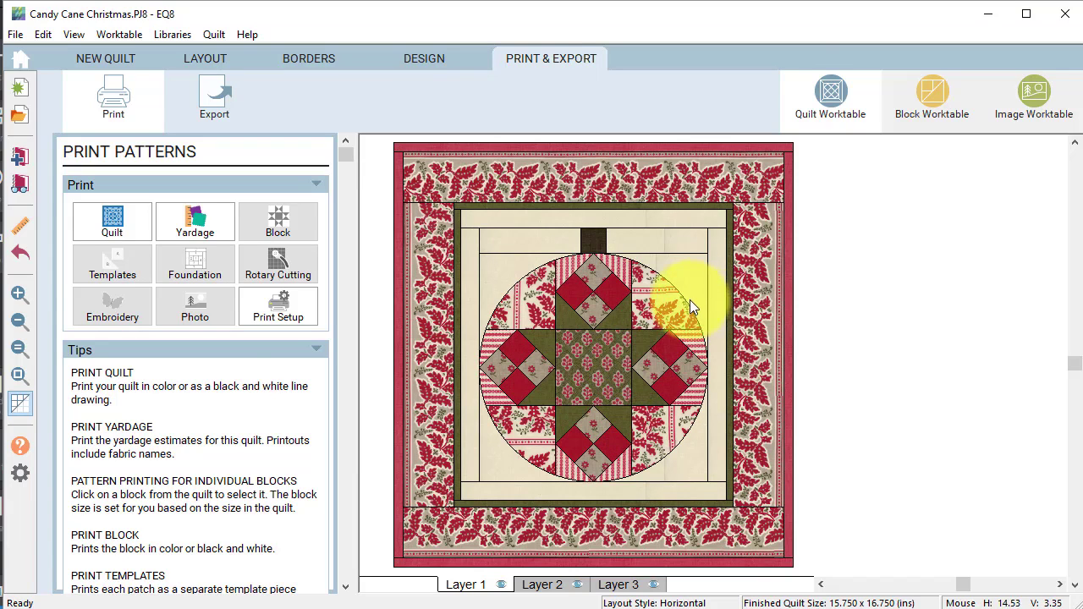
- Open block 1654 from the project sketchbook for editing and delete its four corner diagonal lines
click(22, 184)
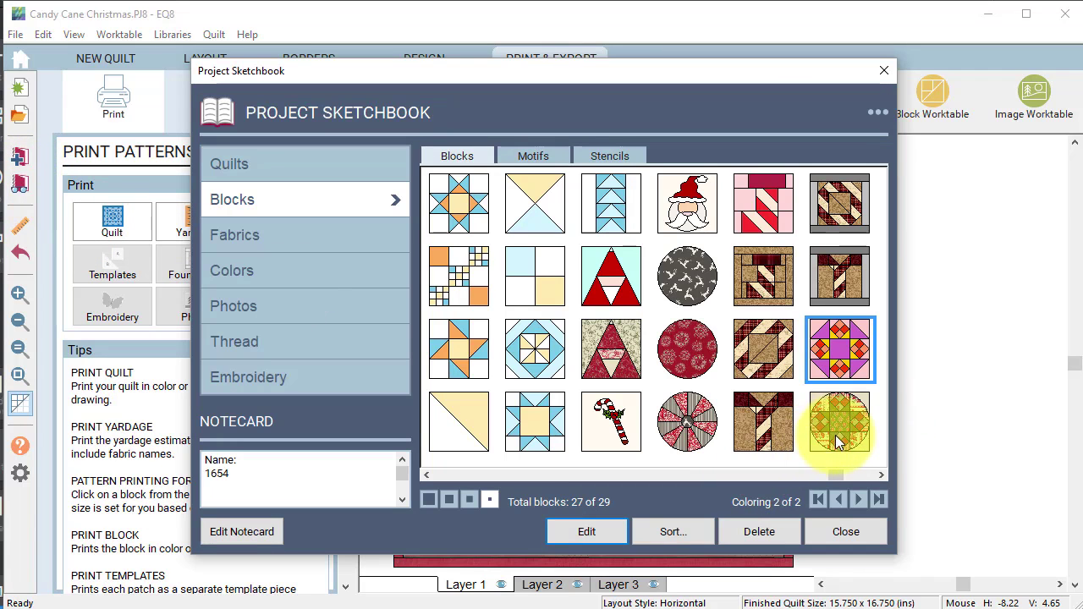
click(580, 531)
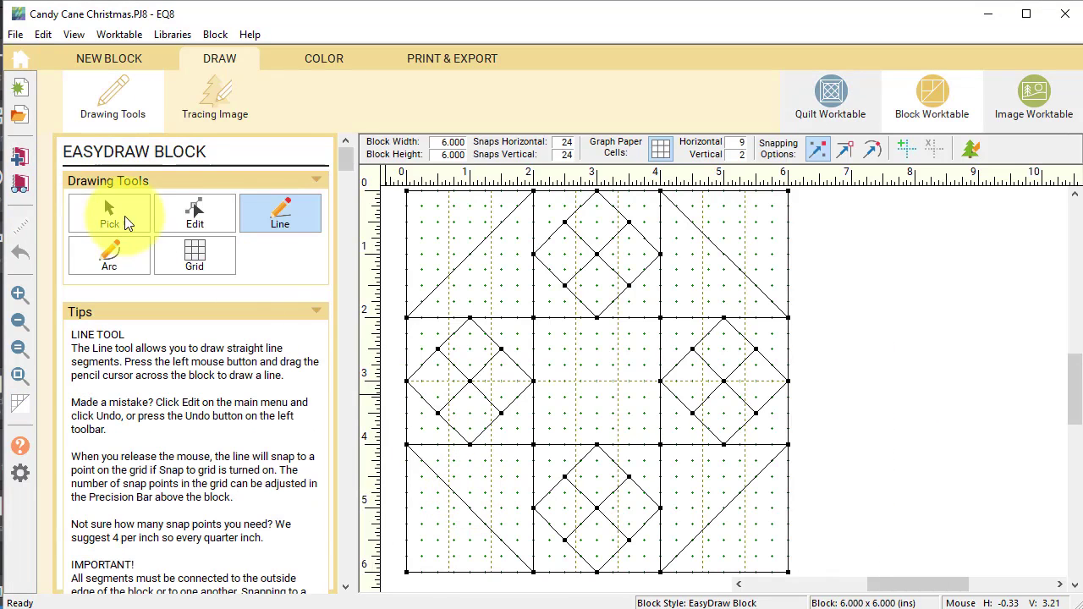
click(113, 212)
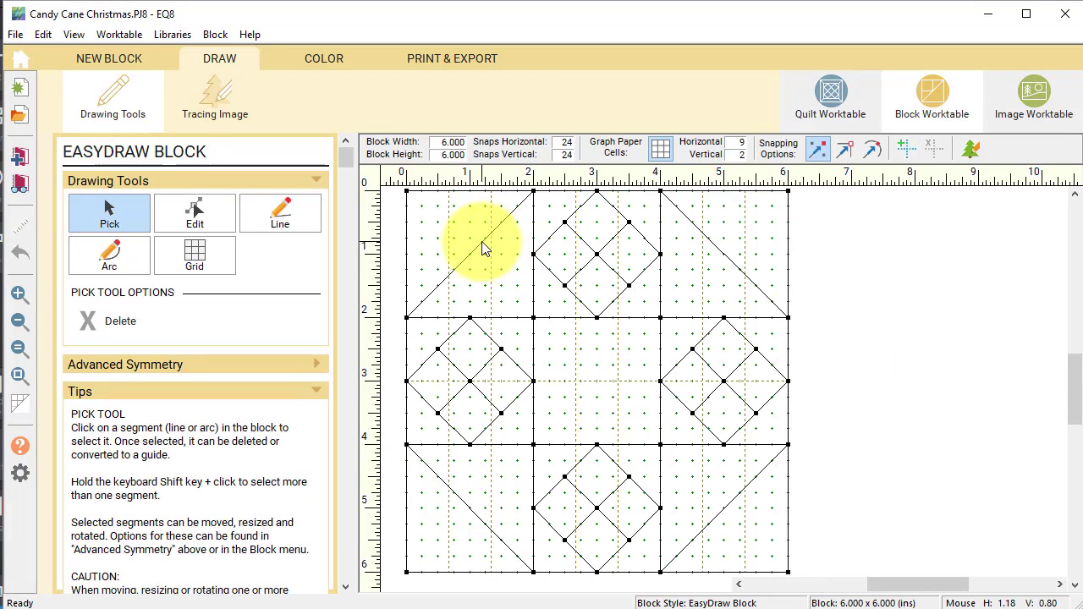
click(483, 241)
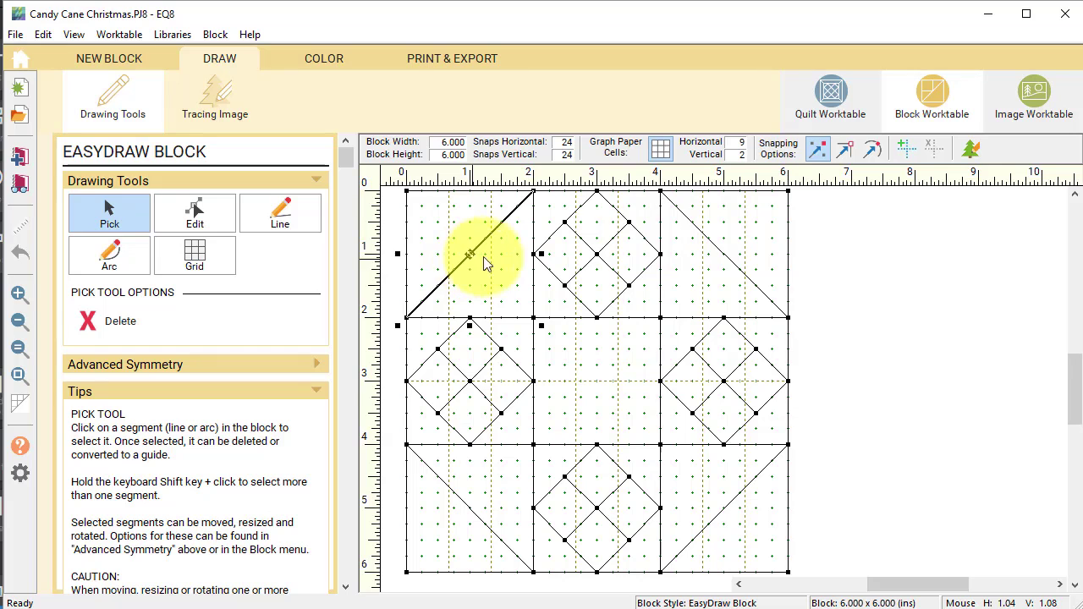
key(Delete)
click(720, 252)
key(Delete)
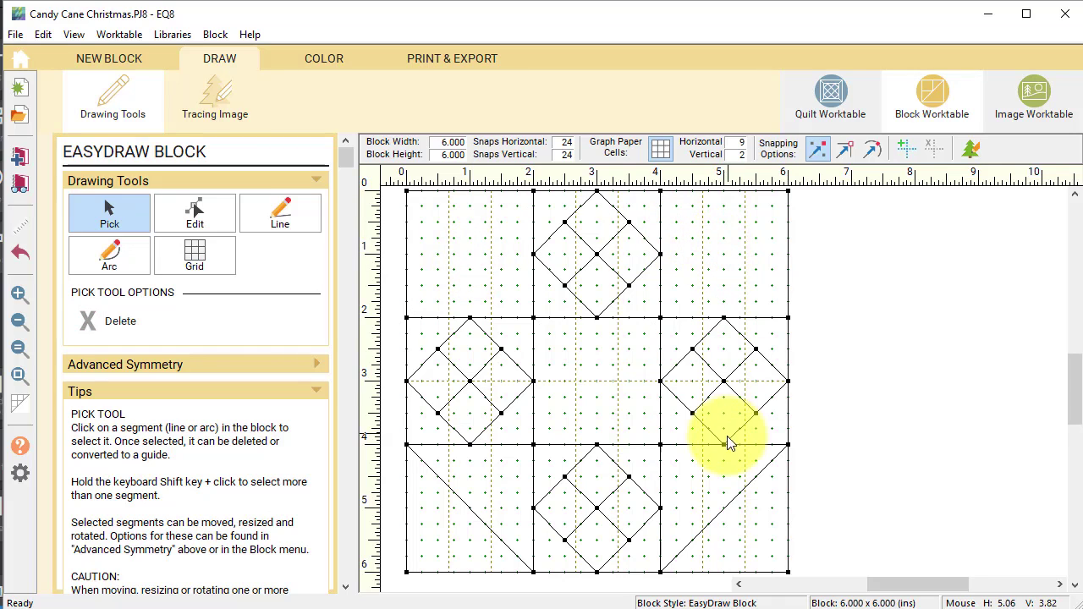
click(743, 491)
key(Delete)
click(482, 530)
key(Delete)
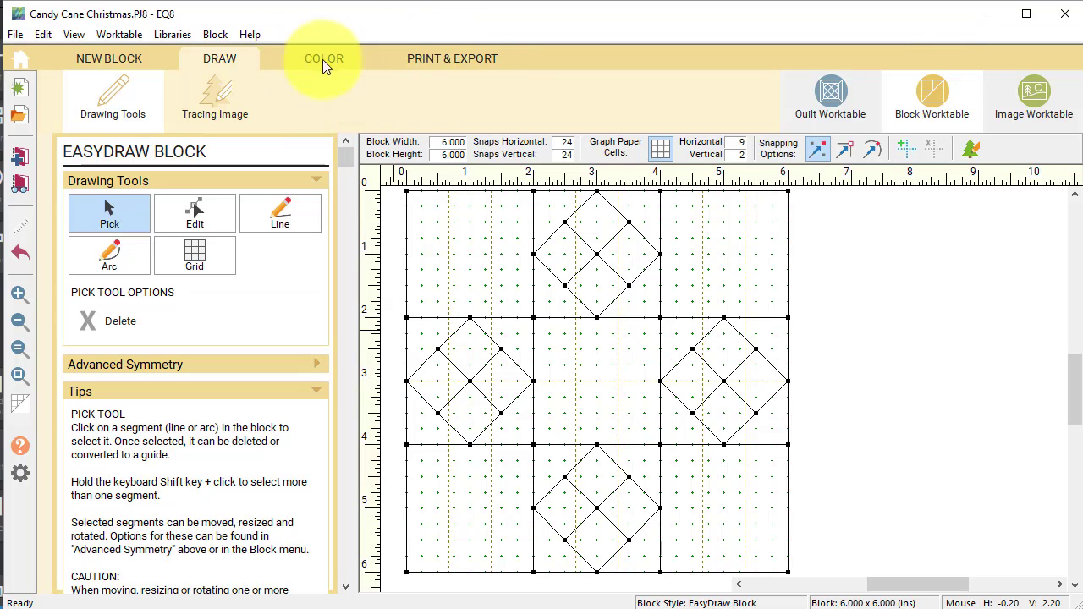
- Preview a rotary cutting chart for the edited block at a custom size of 9 by 9 inches
click(444, 61)
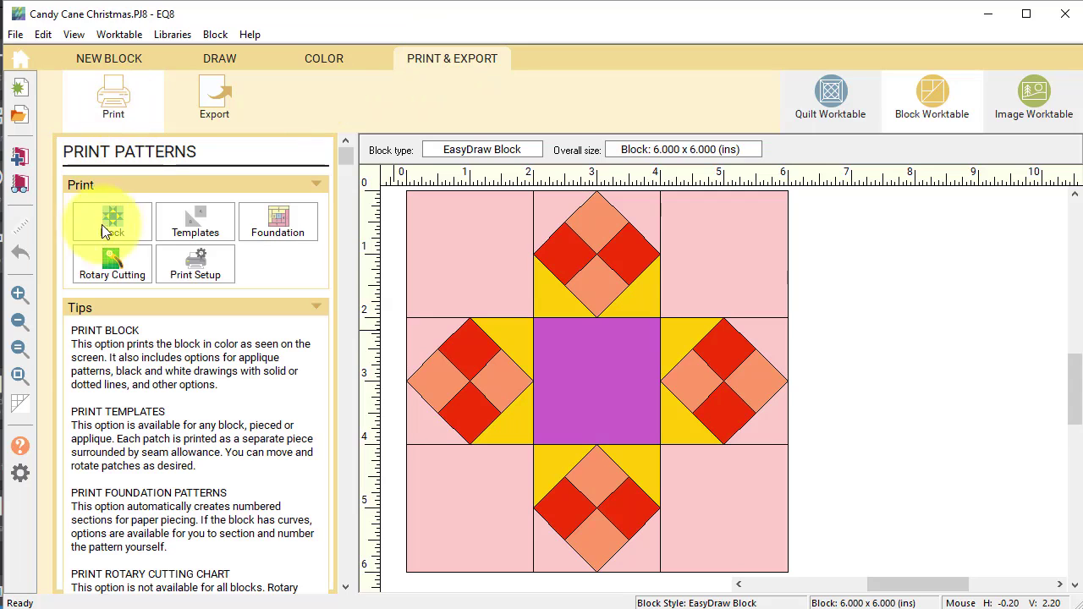
click(108, 268)
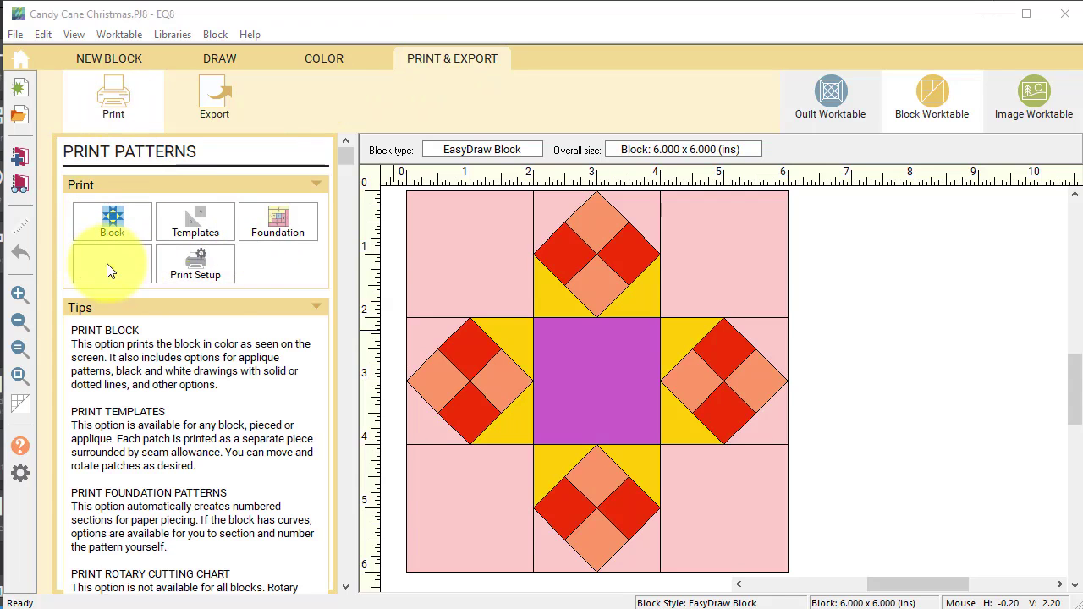
drag(476, 258, 406, 260)
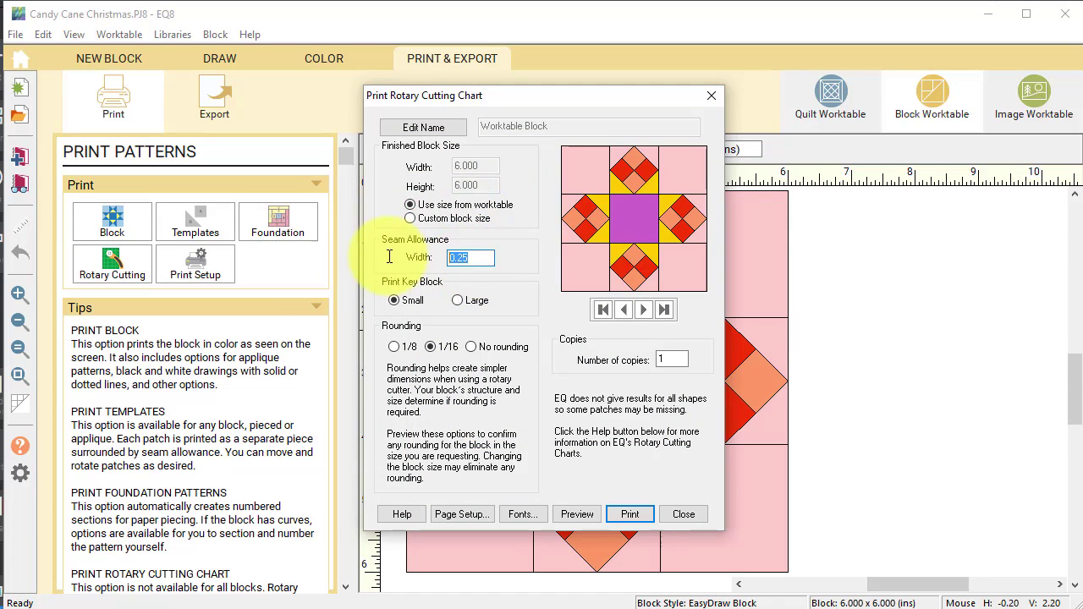
click(410, 218)
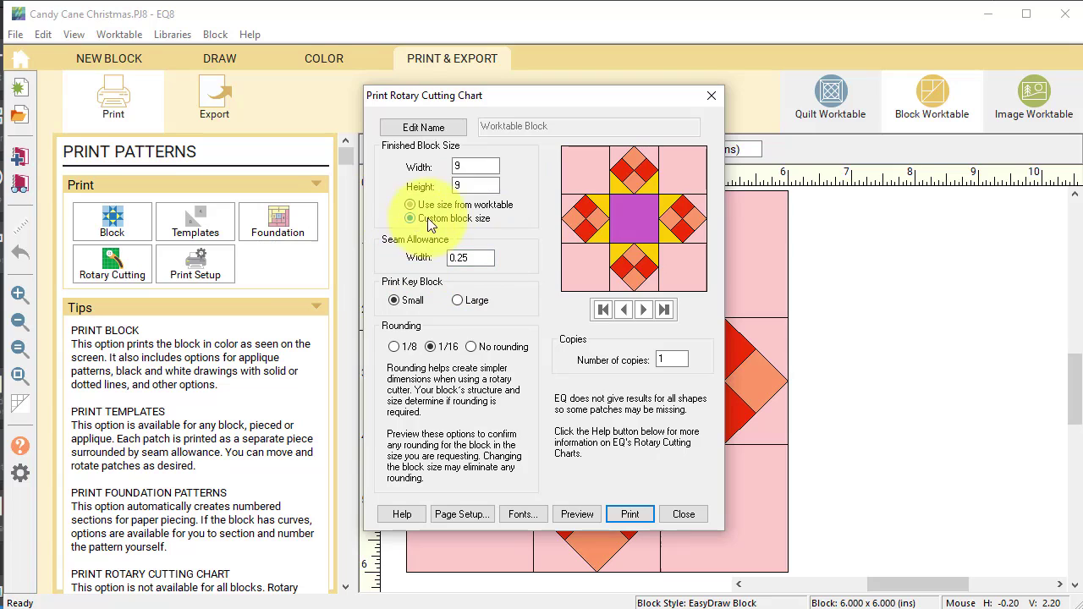
click(478, 166)
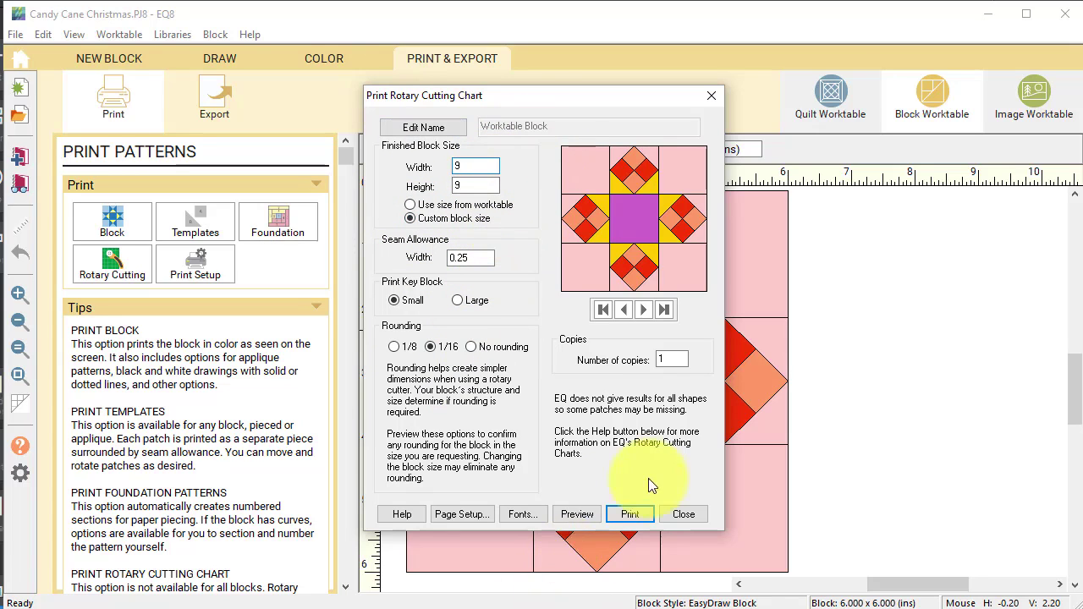
click(578, 514)
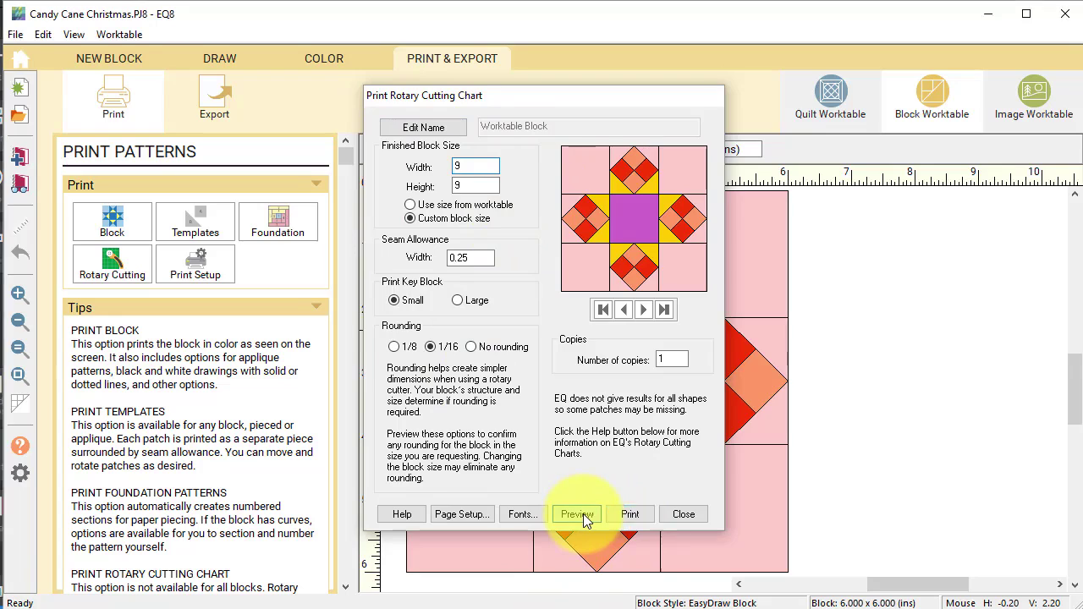